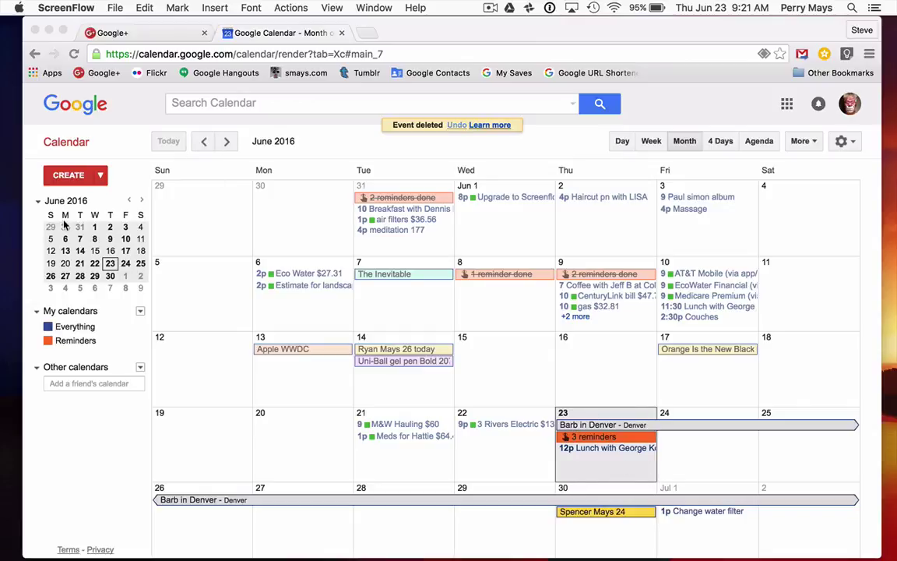
click(129, 201)
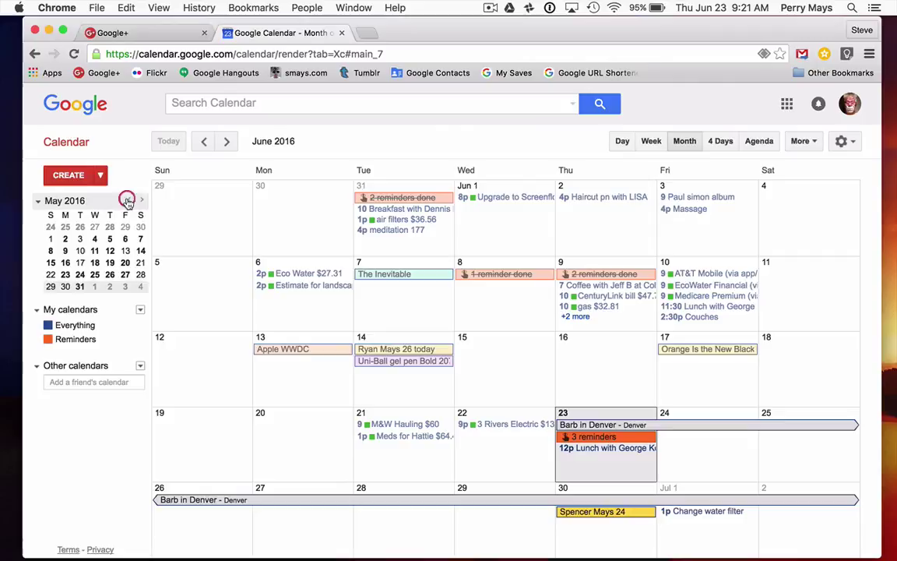
click(129, 201)
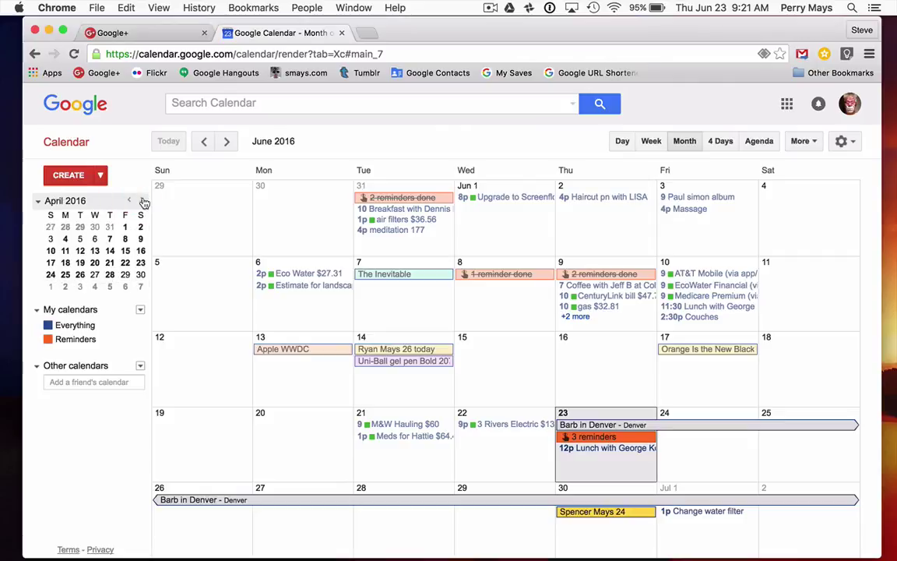
double_click(141, 201)
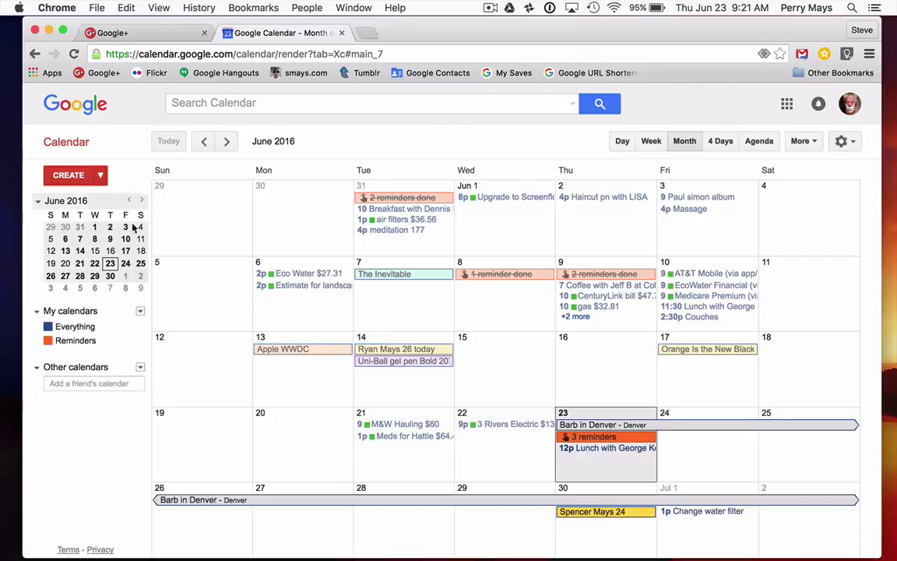
click(110, 264)
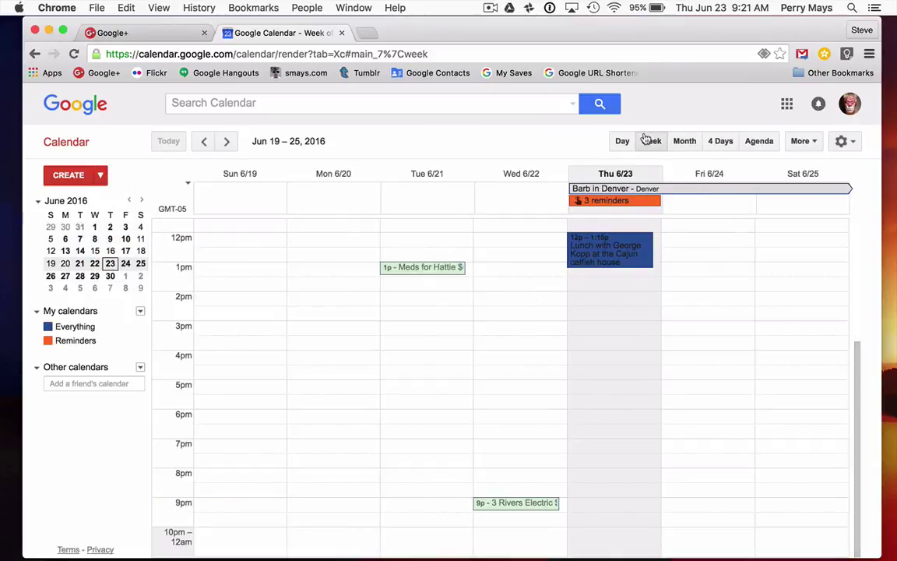
click(620, 142)
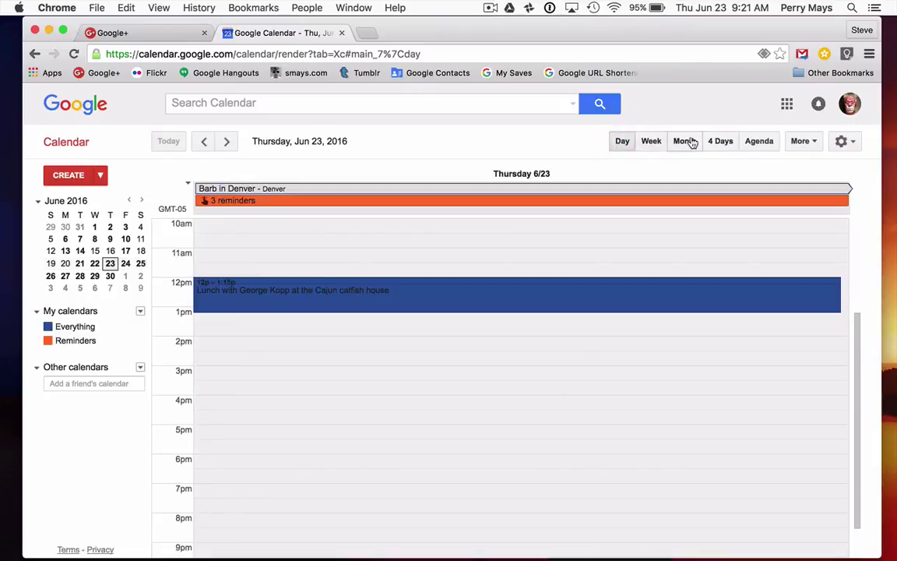
click(721, 141)
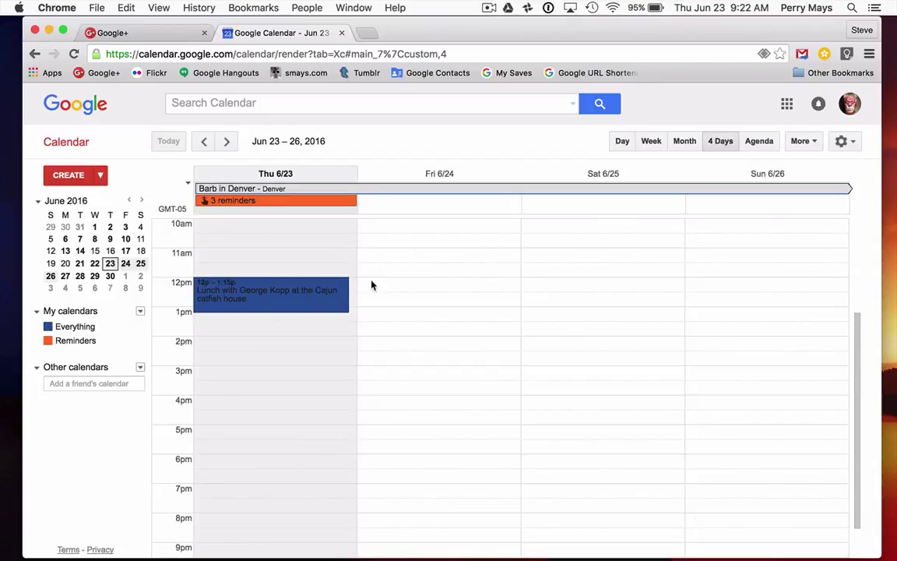
click(757, 142)
scroll(266, 343, down, 3)
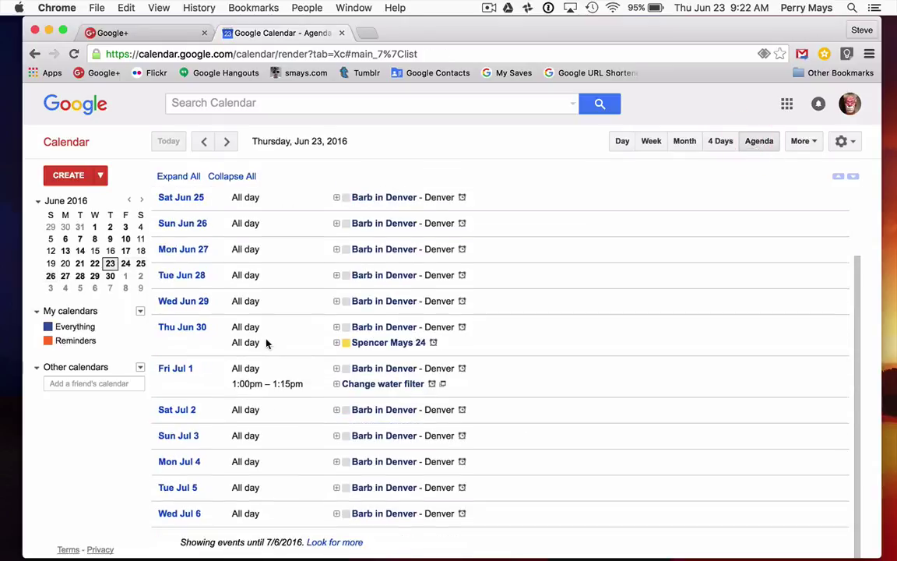
scroll(266, 343, up, 3)
click(685, 142)
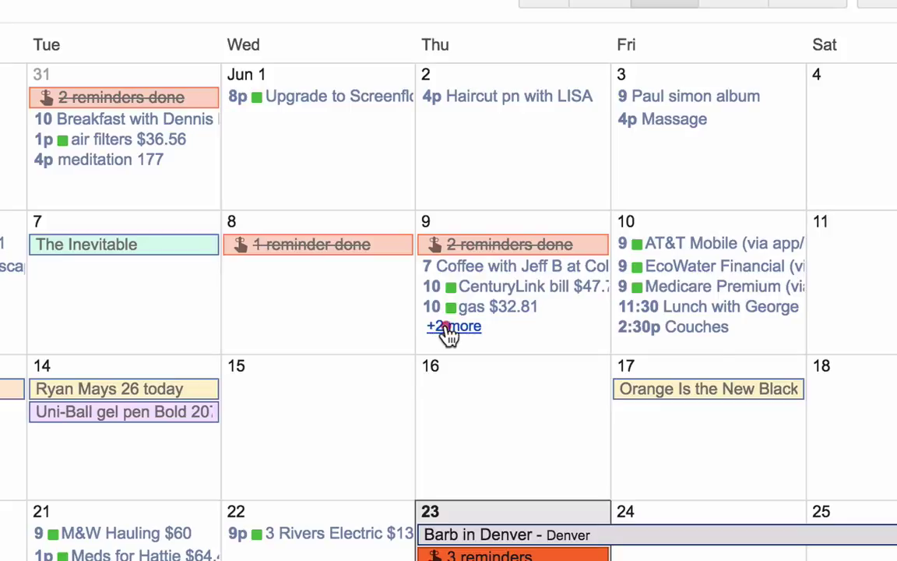
Expand June 9's '+2 more' event list to see every event, then close it.
click(449, 328)
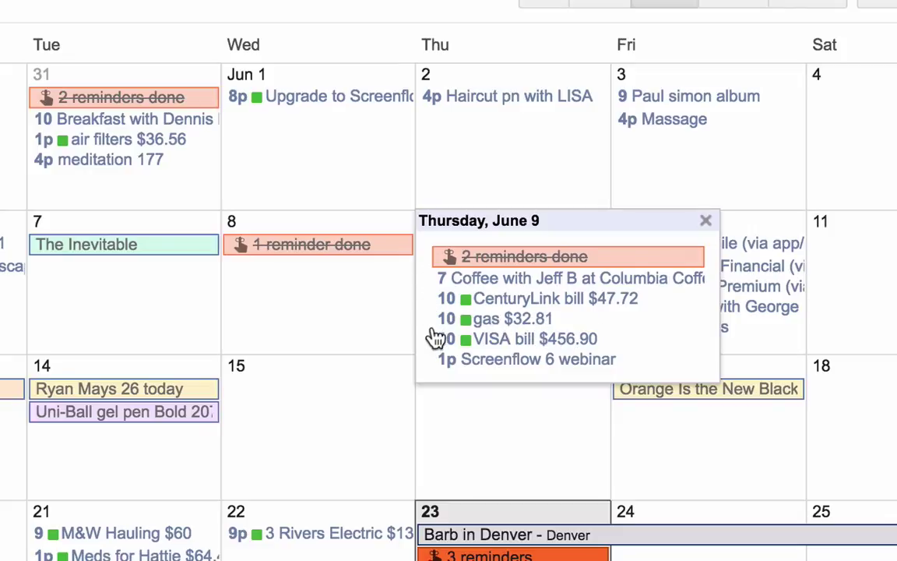
click(709, 222)
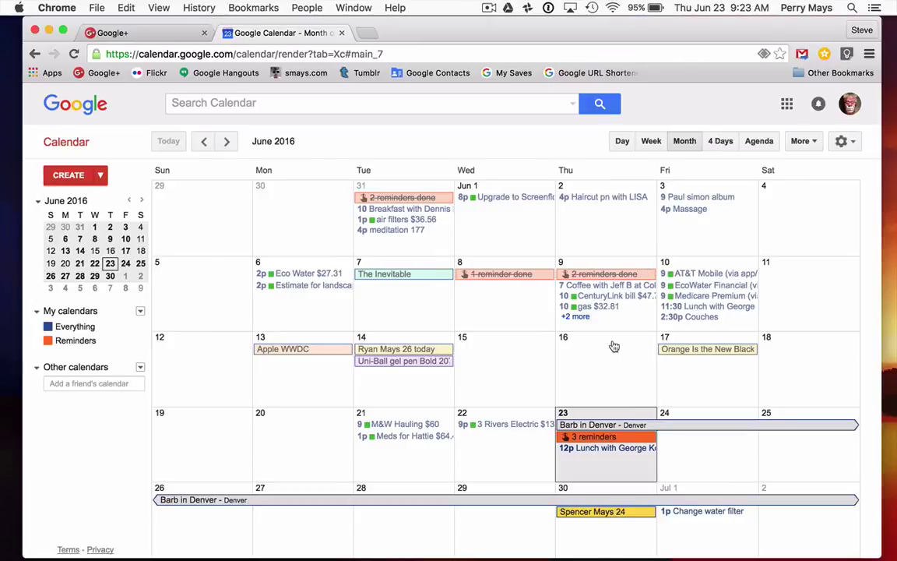
Quick-add a 'Haircut' event at 3:15 pm on Thursday, June 30.
click(603, 537)
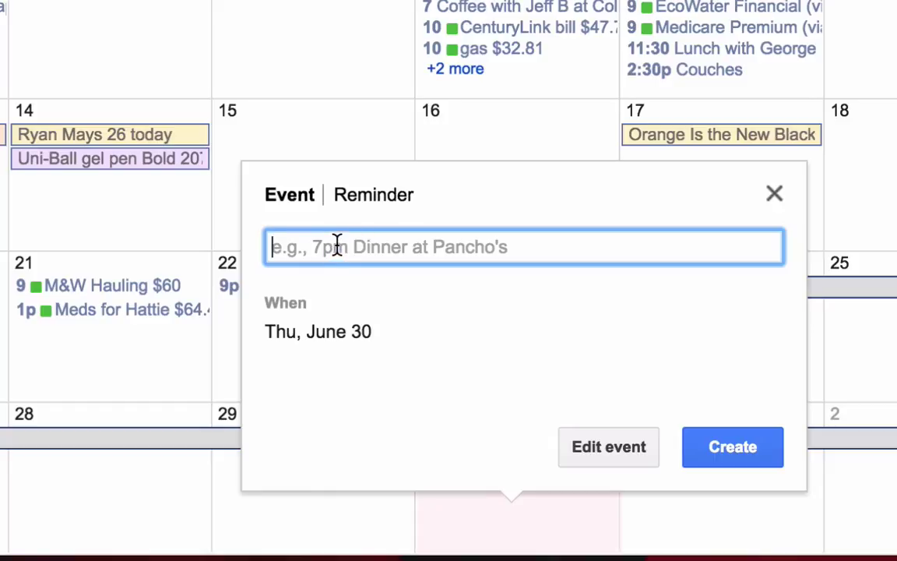
text(3:15 )
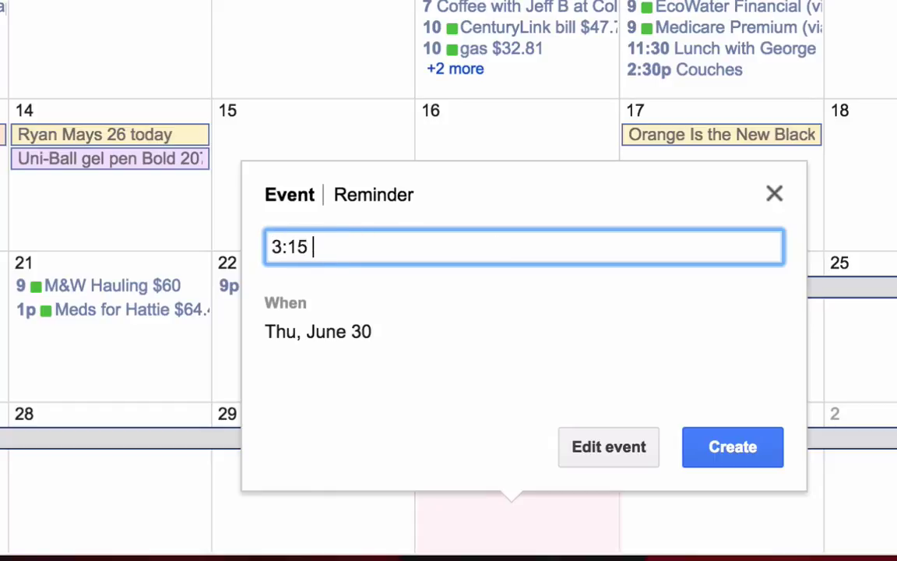
text(pm)
text(Hai)
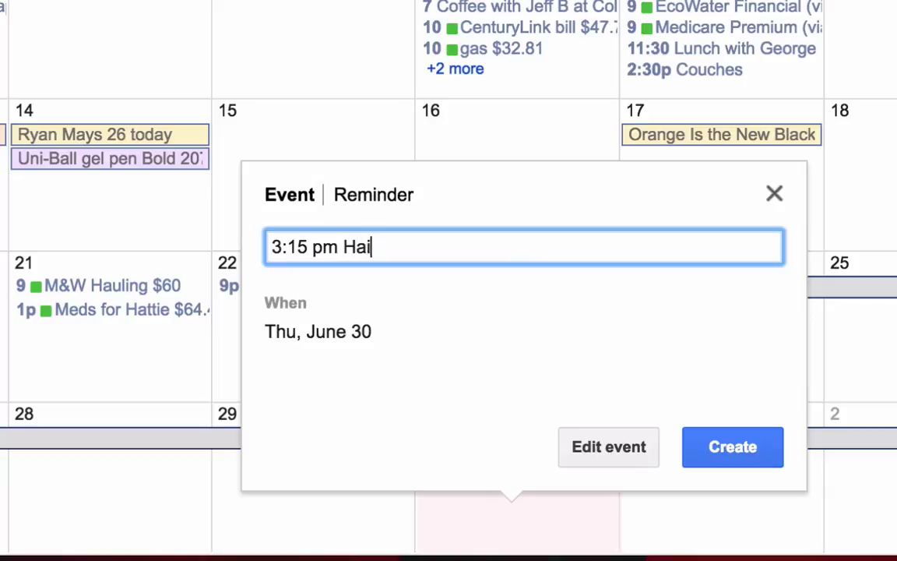
text(rcut)
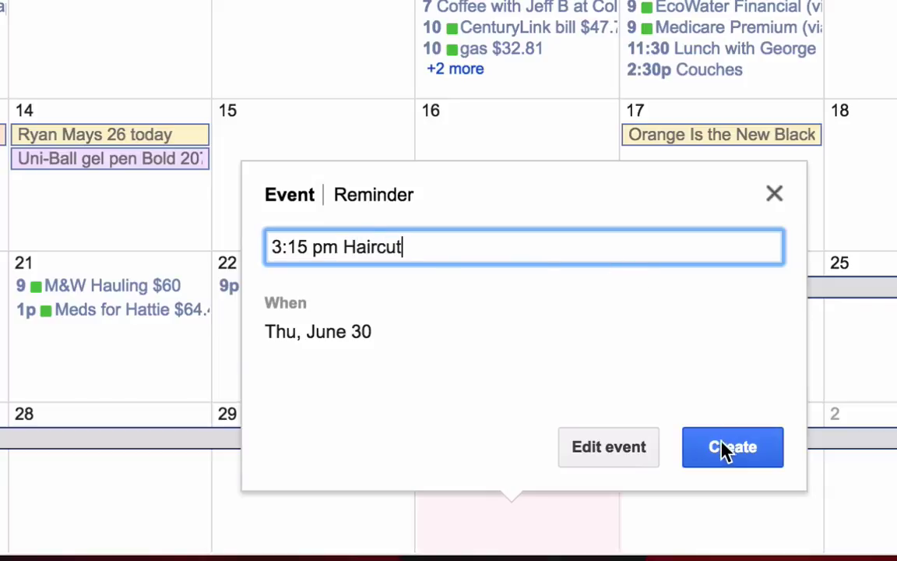
click(725, 449)
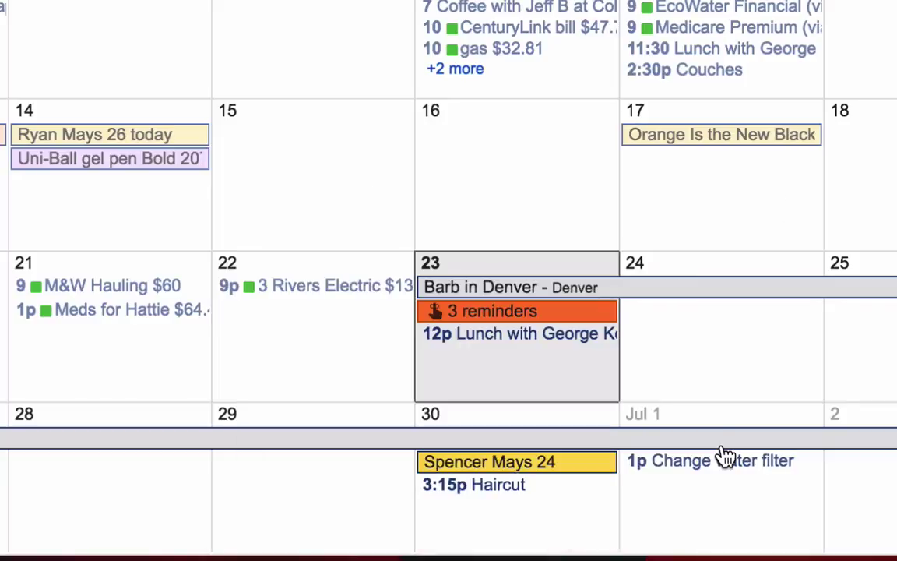
Open the Haircut event for editing and set its location to La Sienne Salon & Day Spa.
click(514, 489)
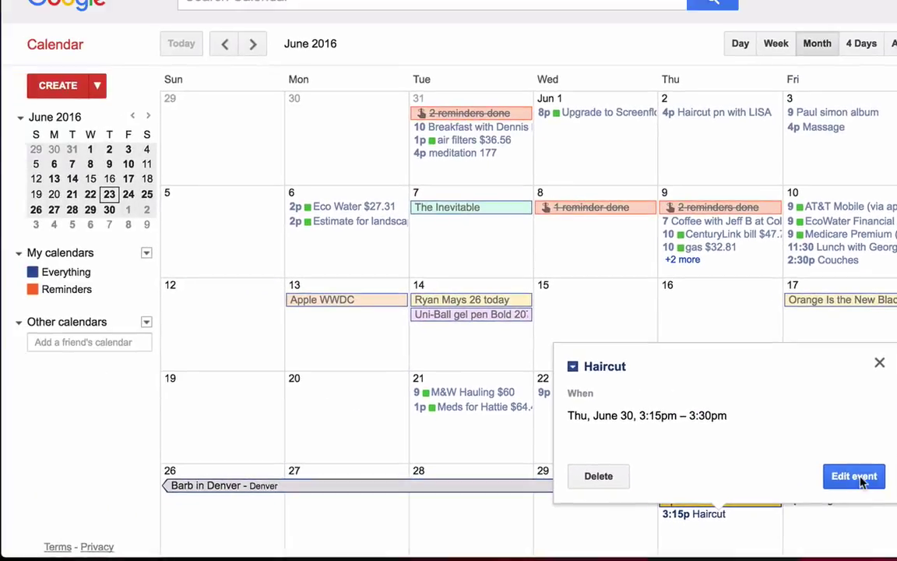
click(854, 476)
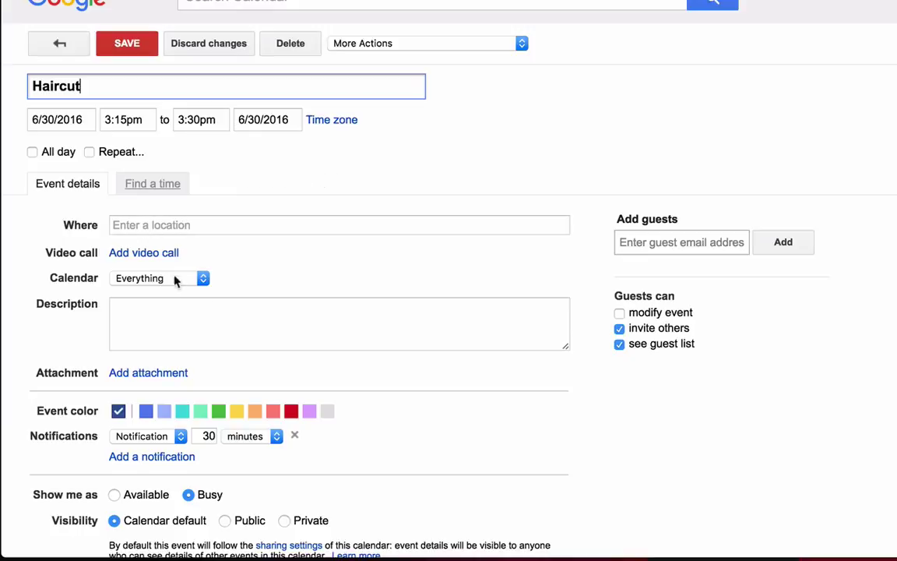
click(145, 225)
text(La)
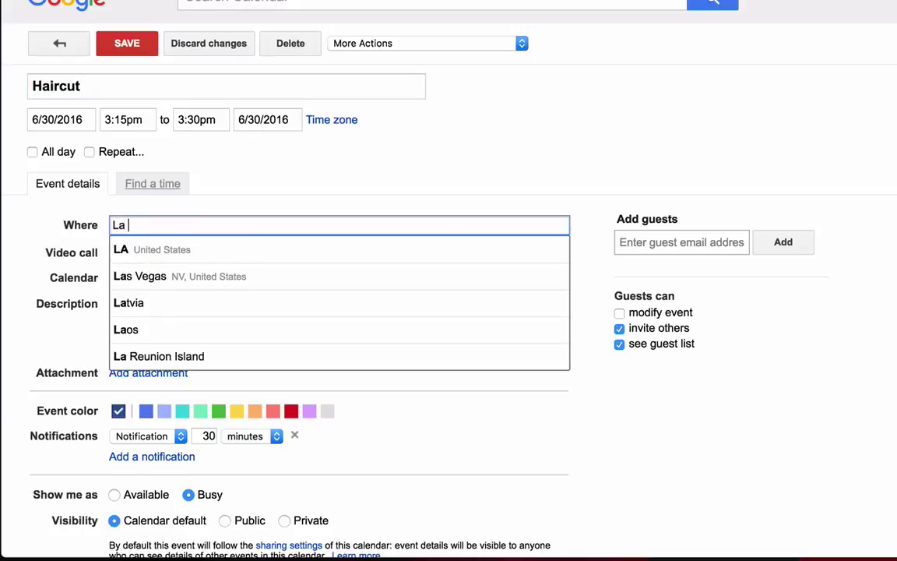
text( Sie)
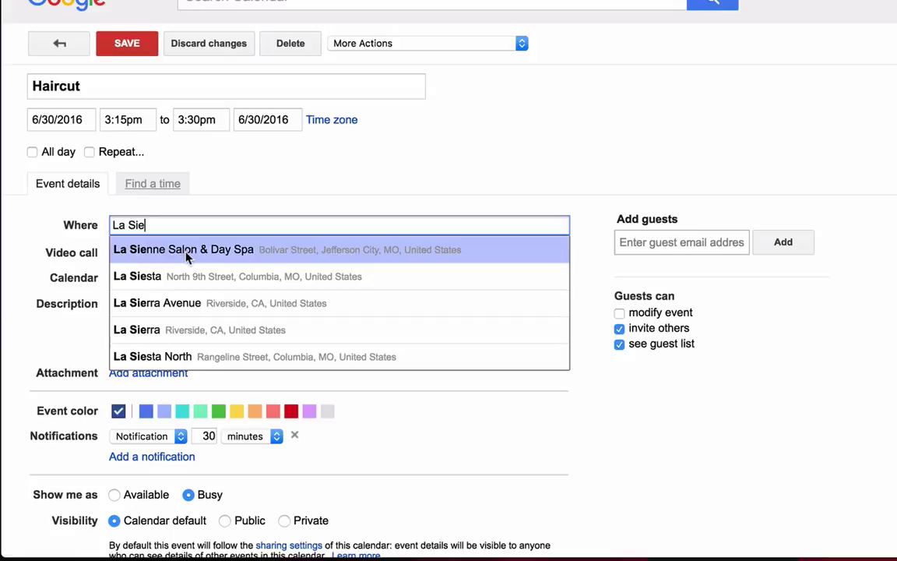
click(187, 249)
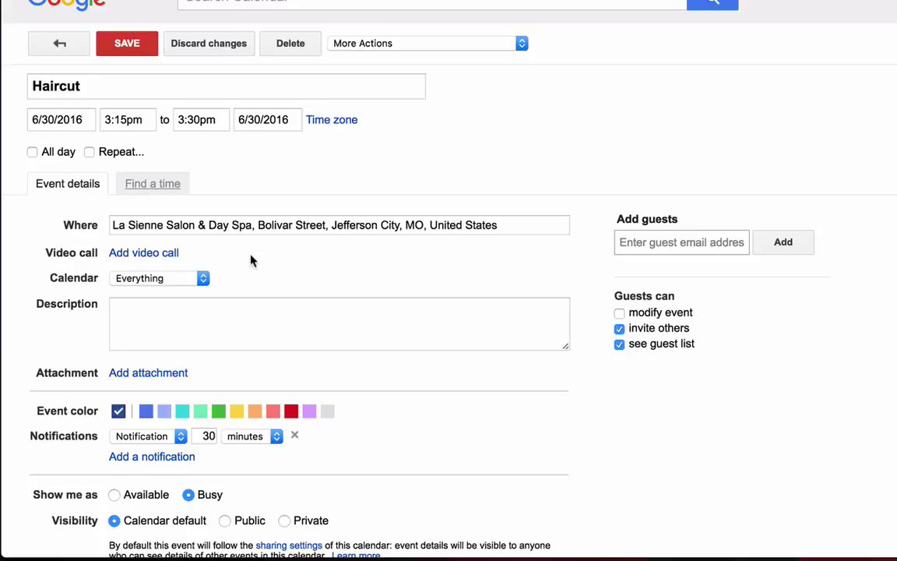
Add the description 'See Lisa' and leave the notification type unchanged.
click(180, 316)
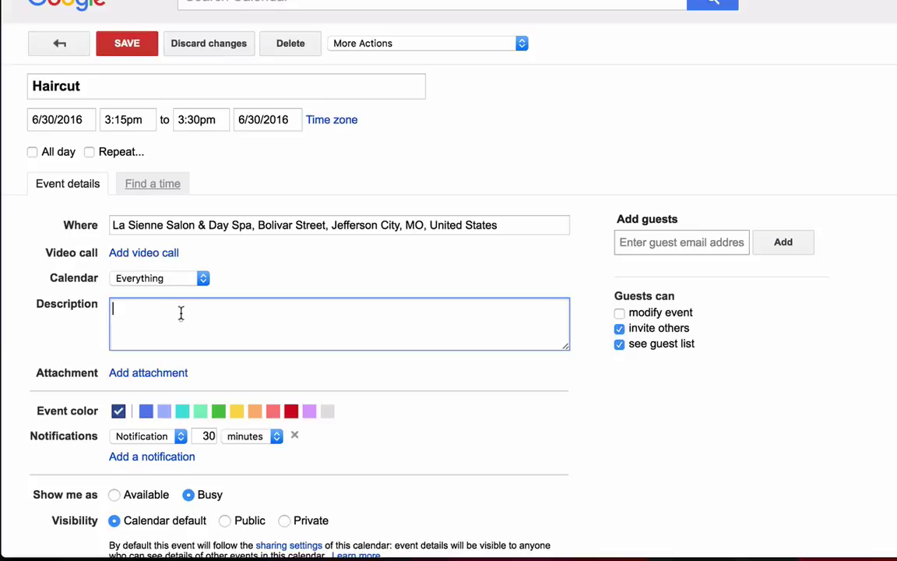
text(See)
text( Lisa)
click(156, 438)
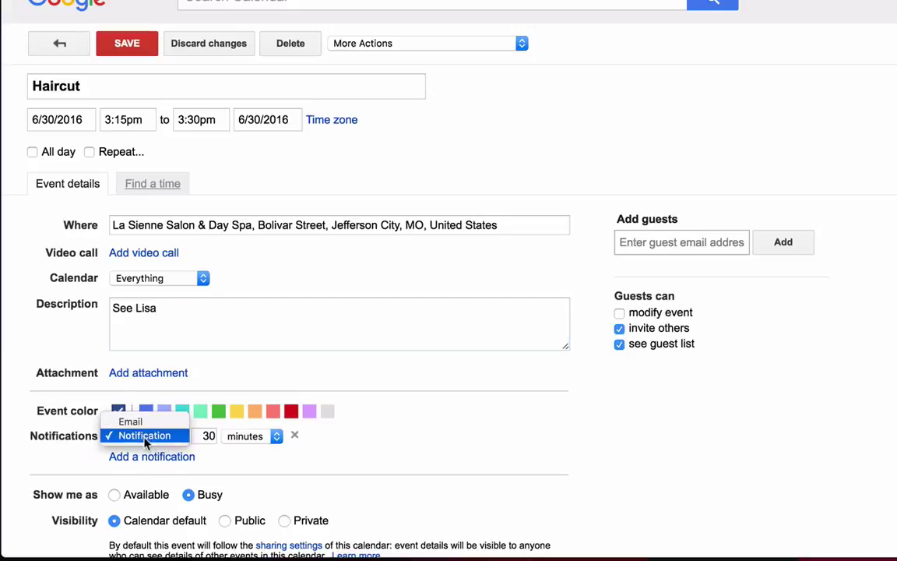
click(216, 458)
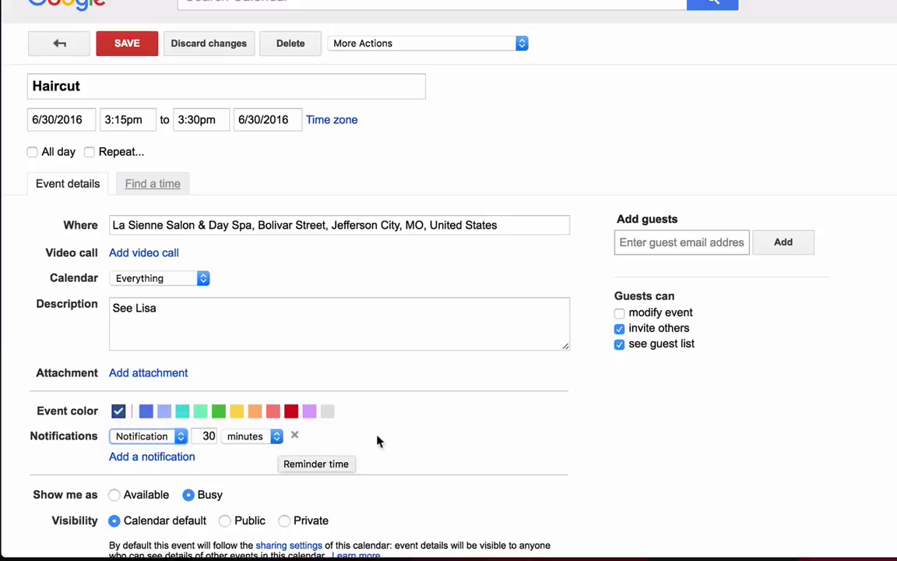
Attach the Drive document 'Haircut - May 15, 2014' to the Haircut event.
scroll(452, 430, down, 2)
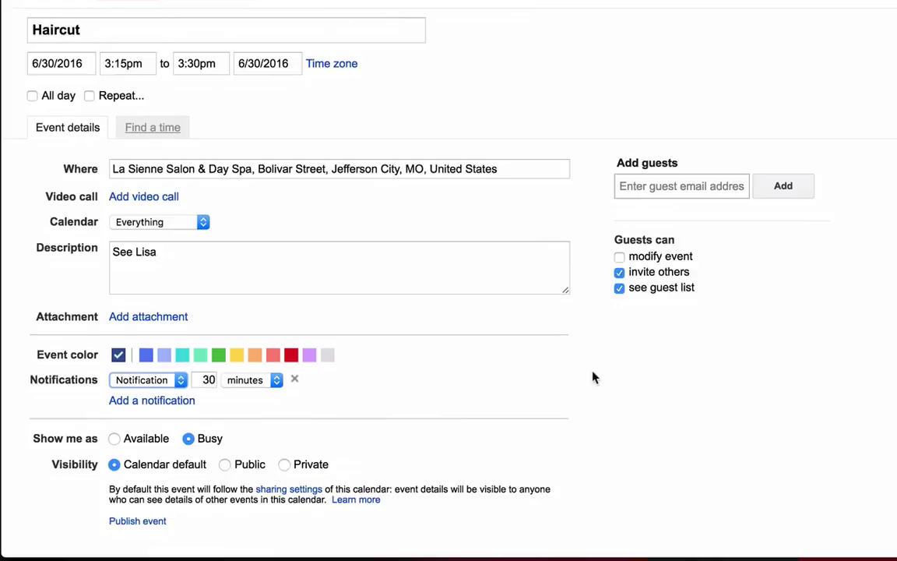
scroll(591, 378, up, 1)
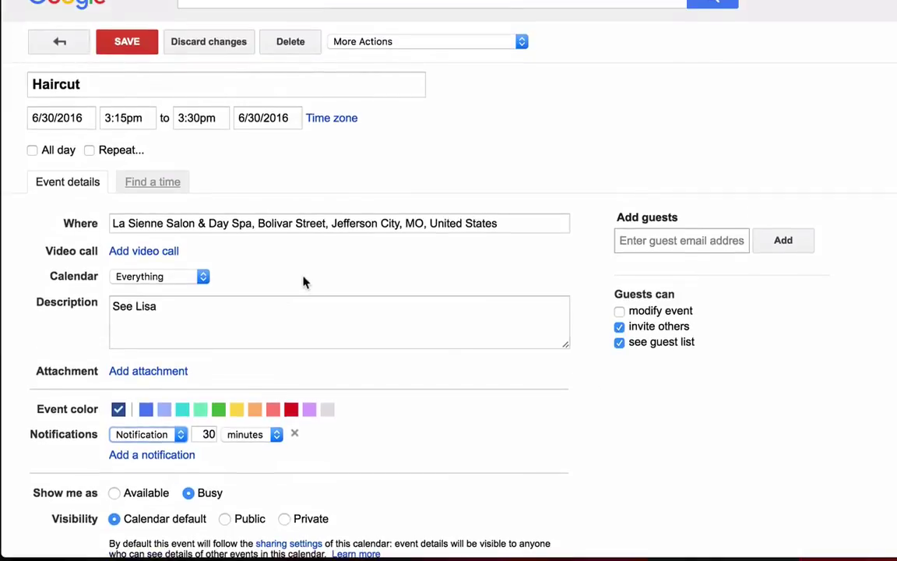
click(169, 372)
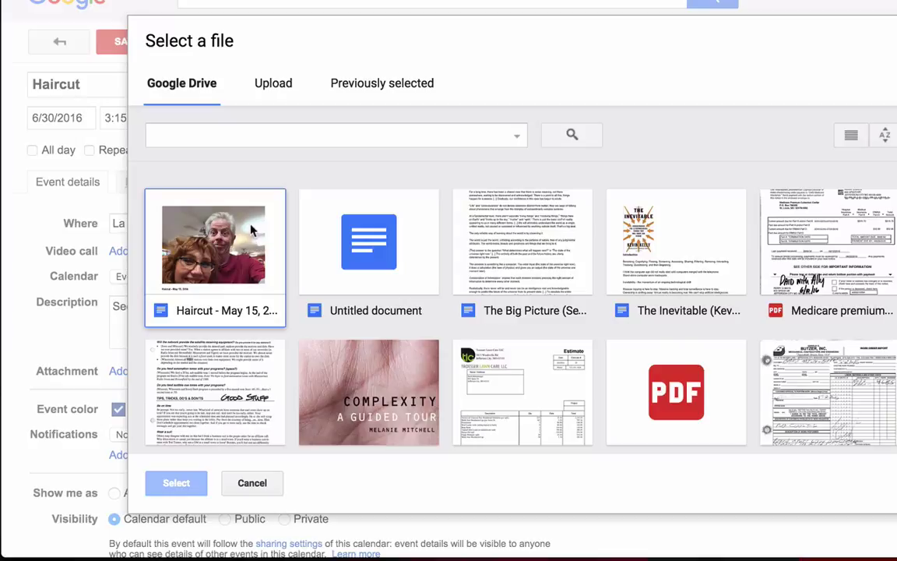
click(251, 229)
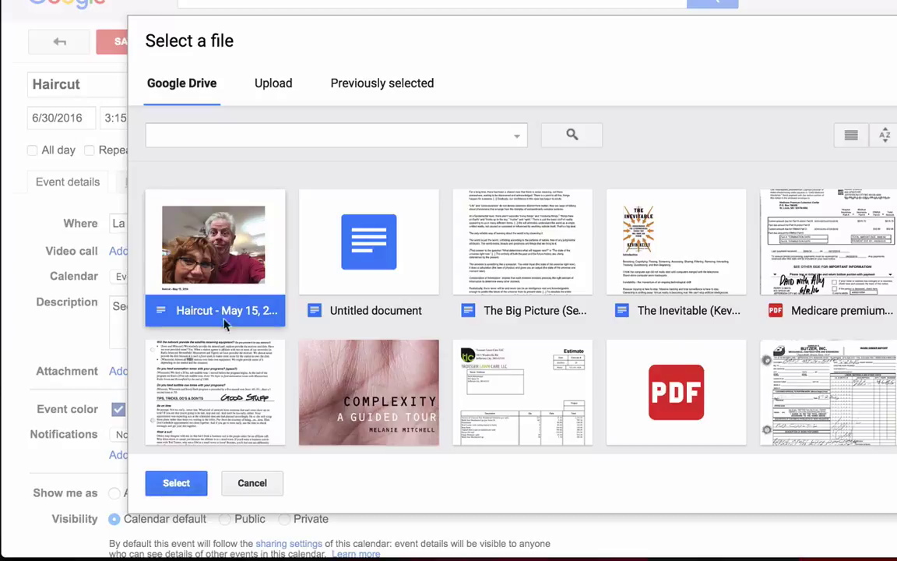
click(184, 485)
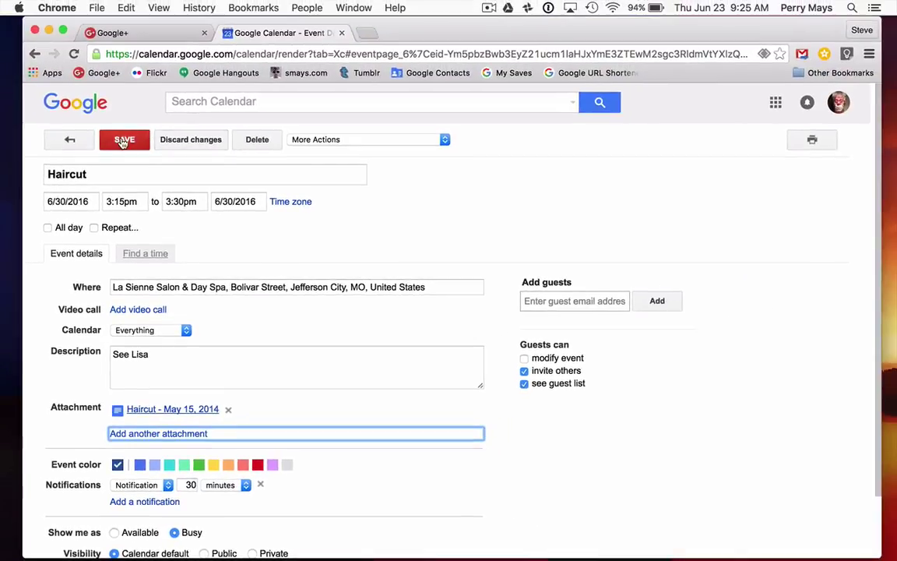
Save the Haircut event with its new location, description and attachment.
click(118, 138)
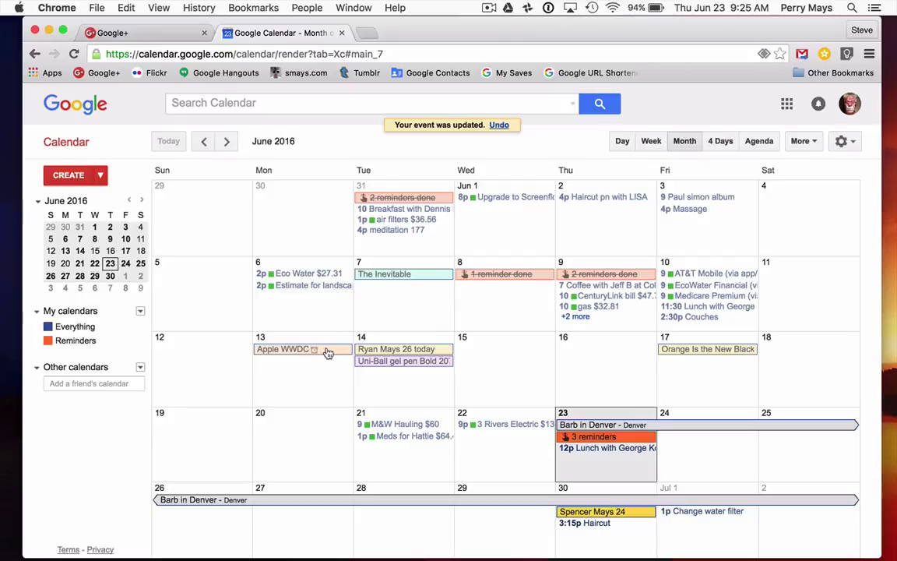
Open smays.com in a new tab and follow the WWDC post's 'ten new features of iOS 10' link.
super+click(306, 74)
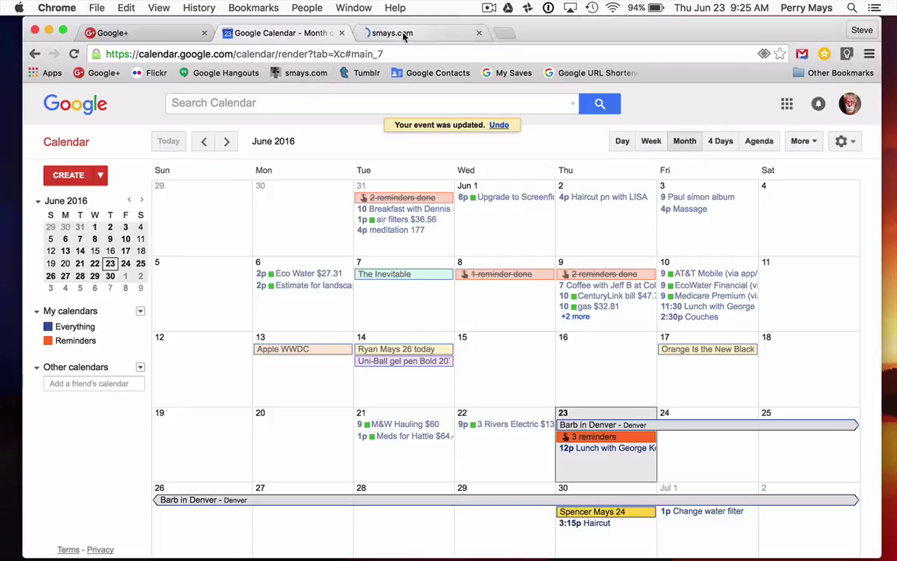
click(405, 32)
scroll(173, 282, down, 2)
scroll(193, 312, down, 2)
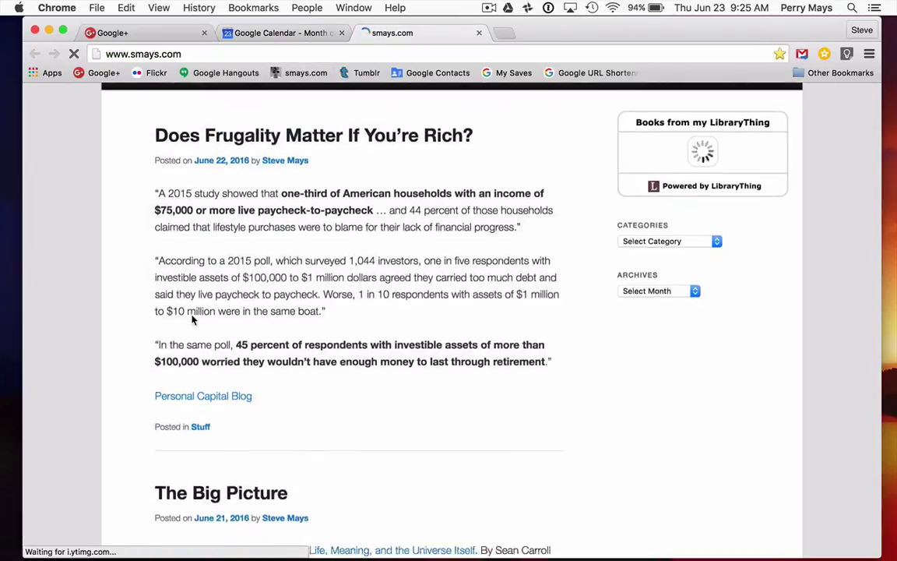
scroll(193, 320, down, 10)
scroll(193, 319, down, 5)
scroll(192, 315, down, 5)
scroll(193, 314, down, 5)
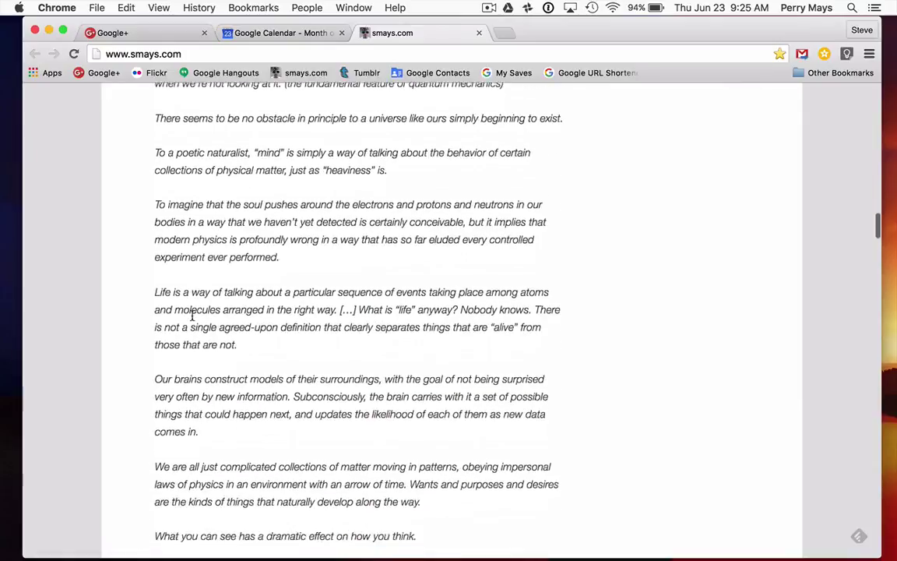
scroll(192, 315, down, 5)
scroll(191, 314, down, 10)
scroll(366, 390, down, 3)
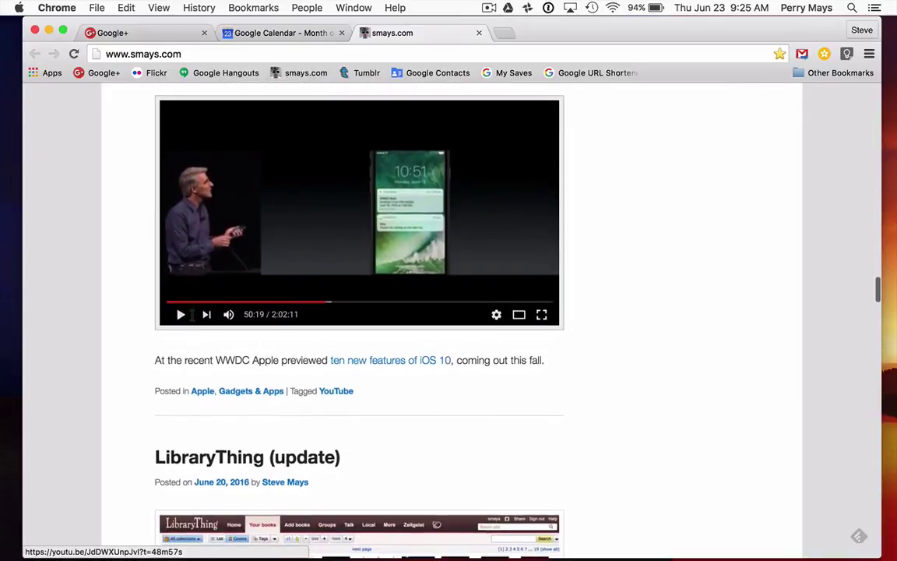
click(394, 363)
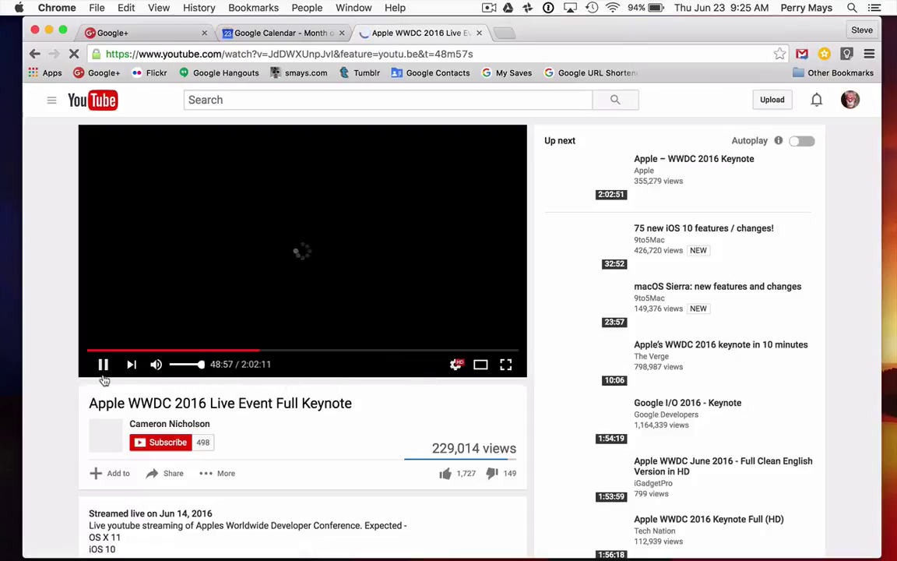
Copy the WWDC 2016 keynote's youtu.be share link, then open the calendar's June 13 Apple WWDC event.
click(104, 365)
scroll(194, 428, down, 2)
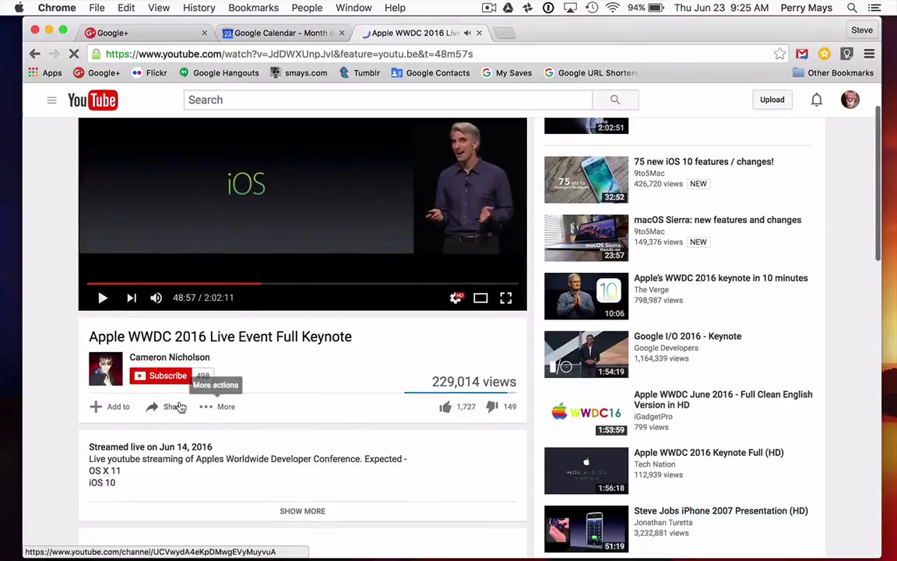
click(172, 406)
scroll(306, 416, down, 2)
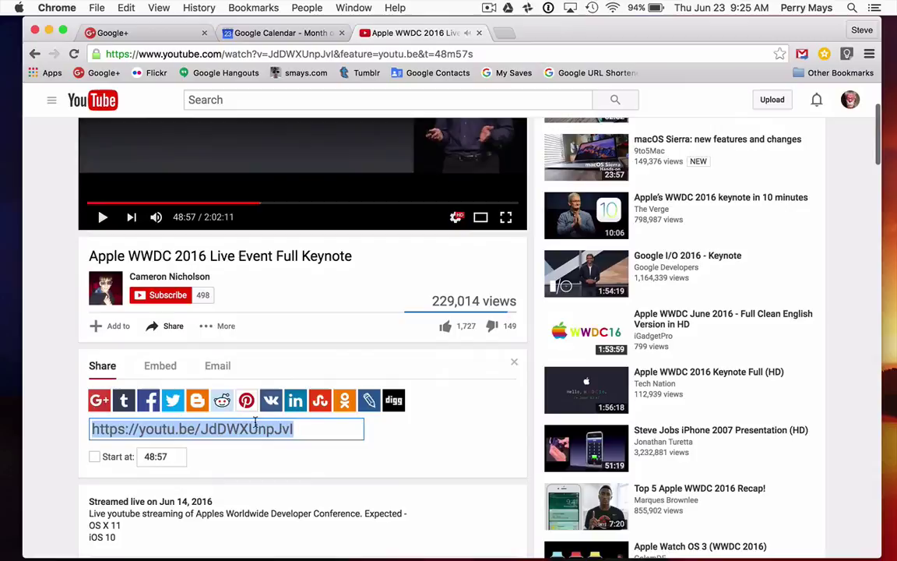
click(254, 428)
key(super+c)
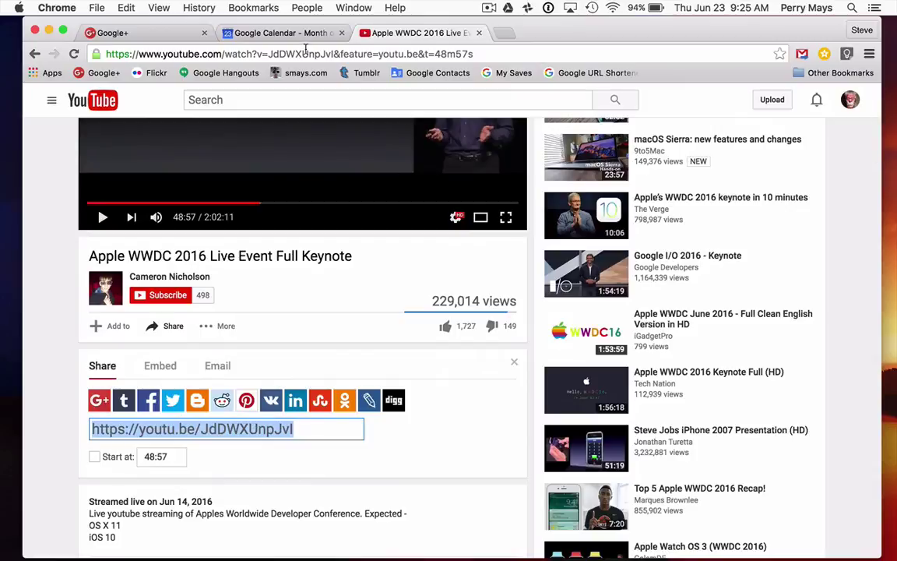
click(283, 33)
click(263, 348)
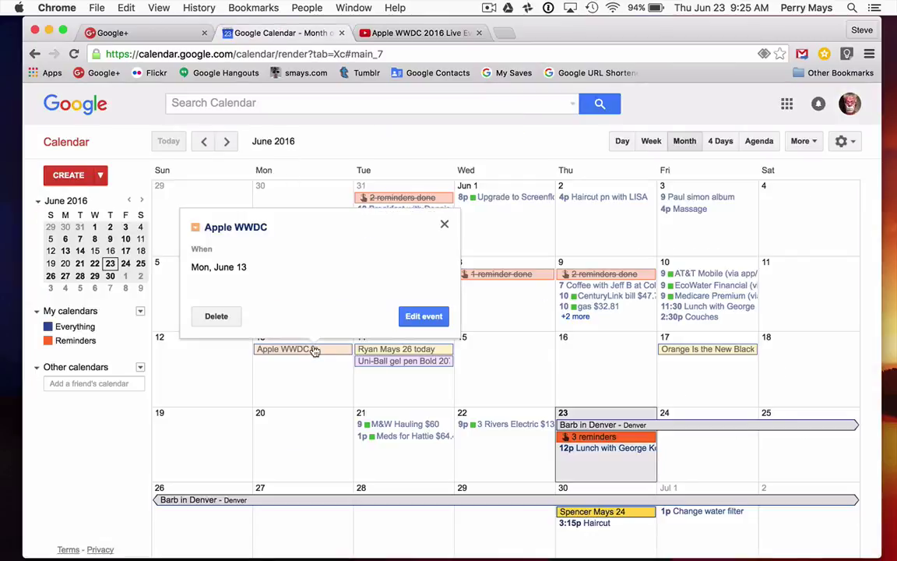
Paste the keynote's YouTube short link into the Apple WWDC event description and save it.
click(420, 322)
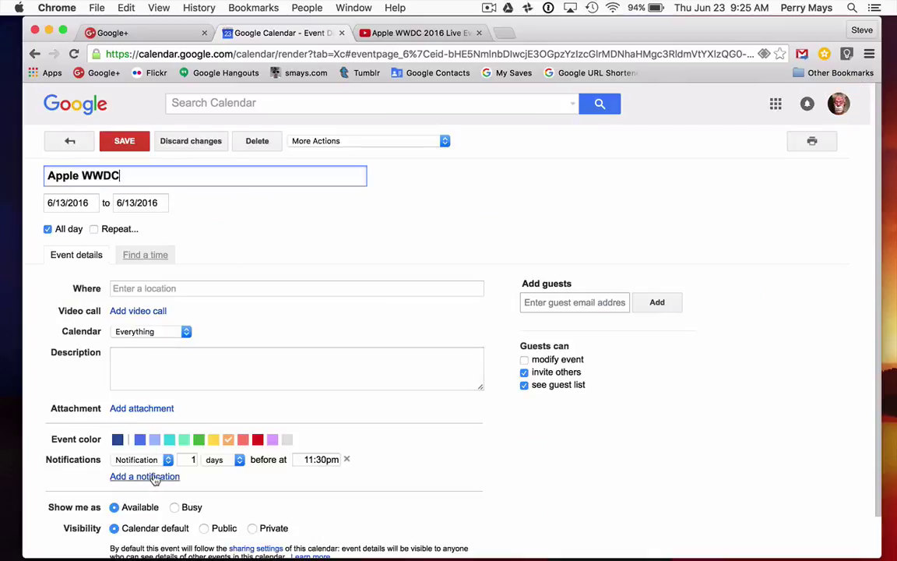
click(158, 410)
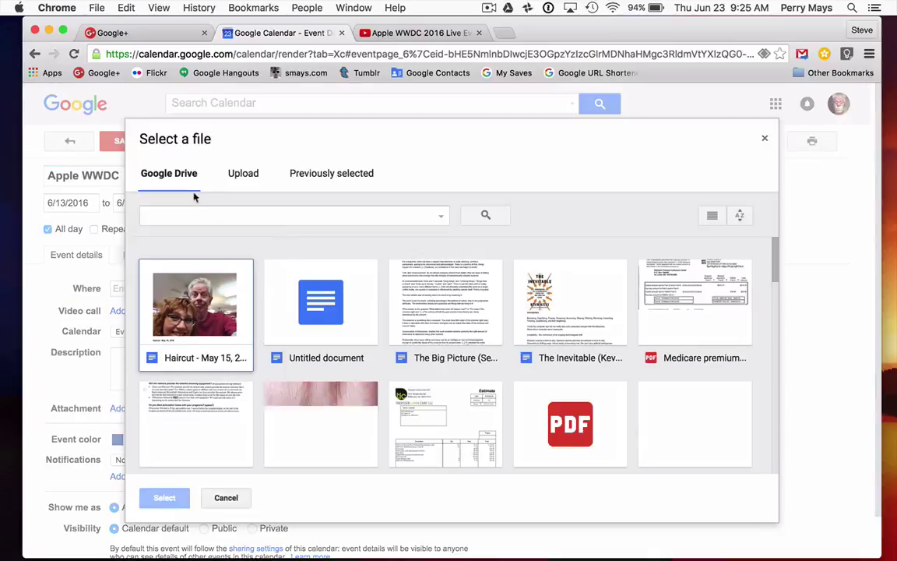
click(226, 497)
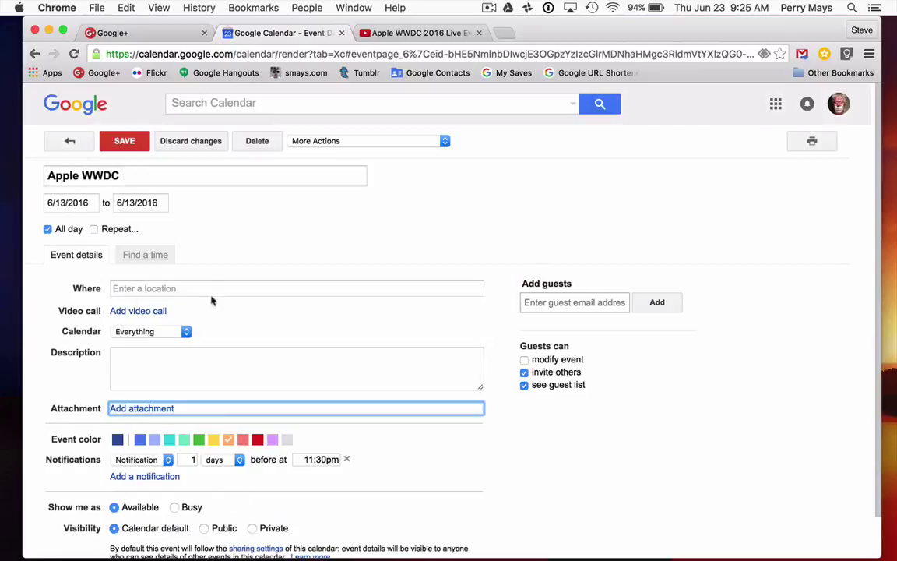
click(187, 365)
key(super+v)
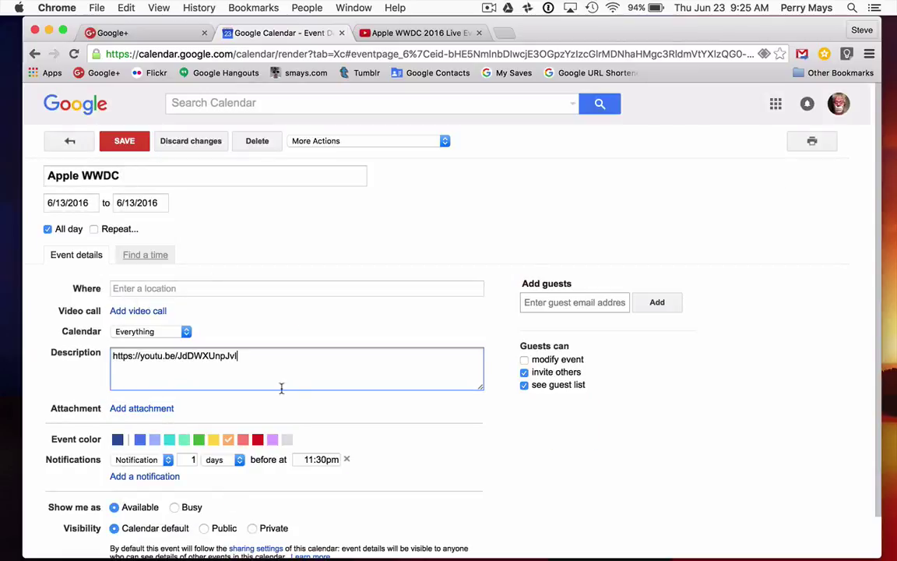
click(125, 141)
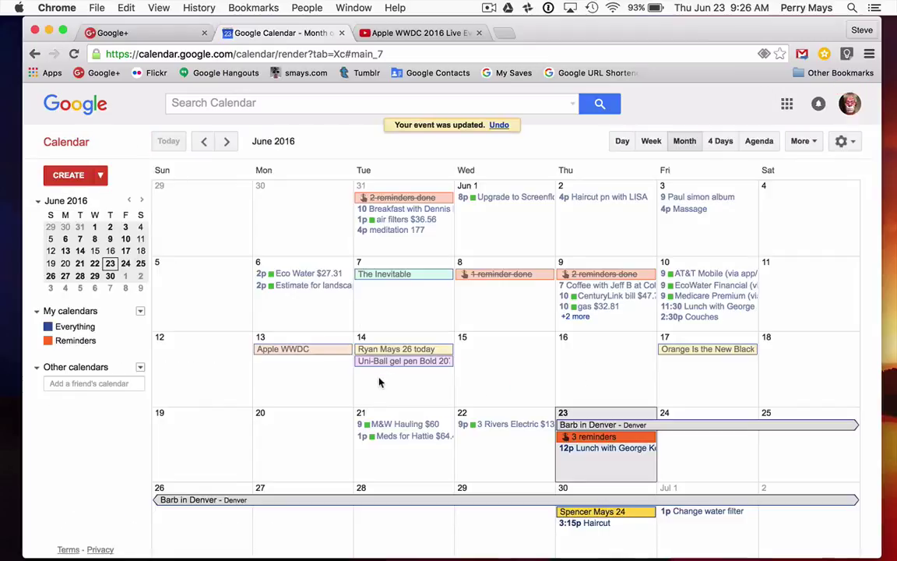
Reopen the Apple WWDC event's edit page and save it again.
mouse_move(303, 349)
click(333, 351)
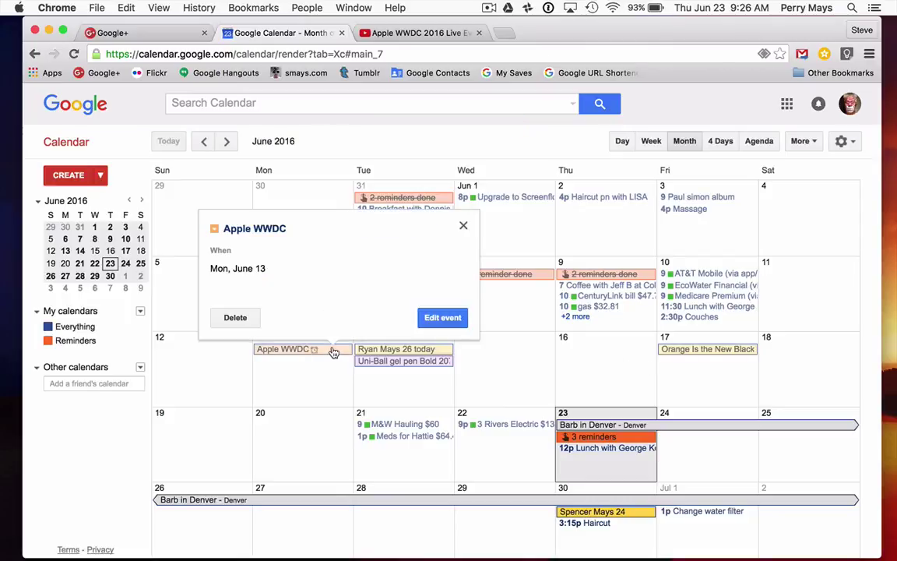
click(448, 316)
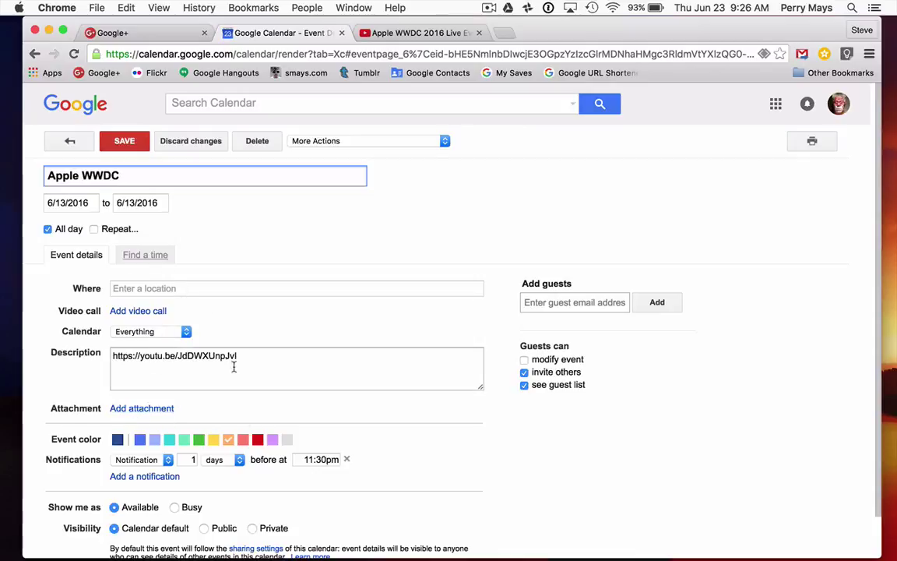
click(120, 140)
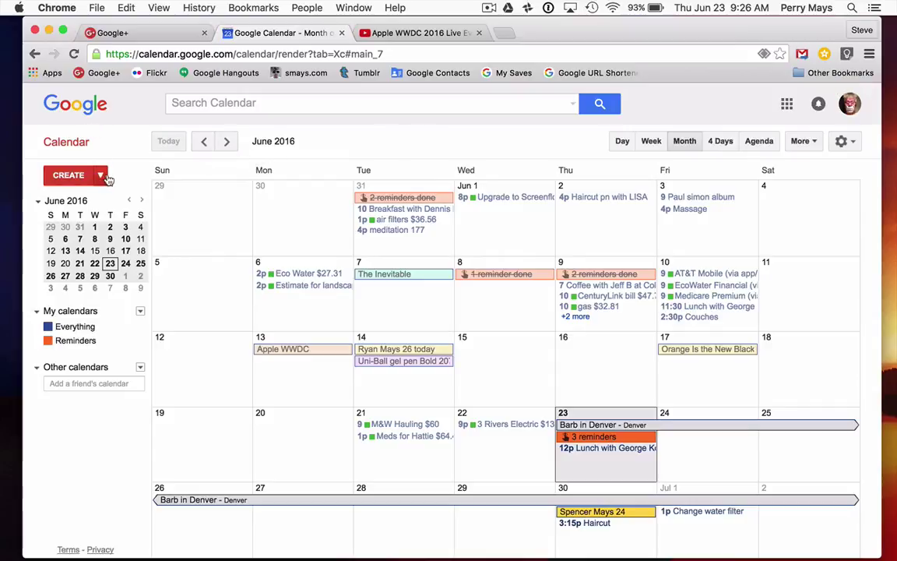
Go to February 2016 and preview the Treadmill delivery event's attached invoice PDF.
click(205, 143)
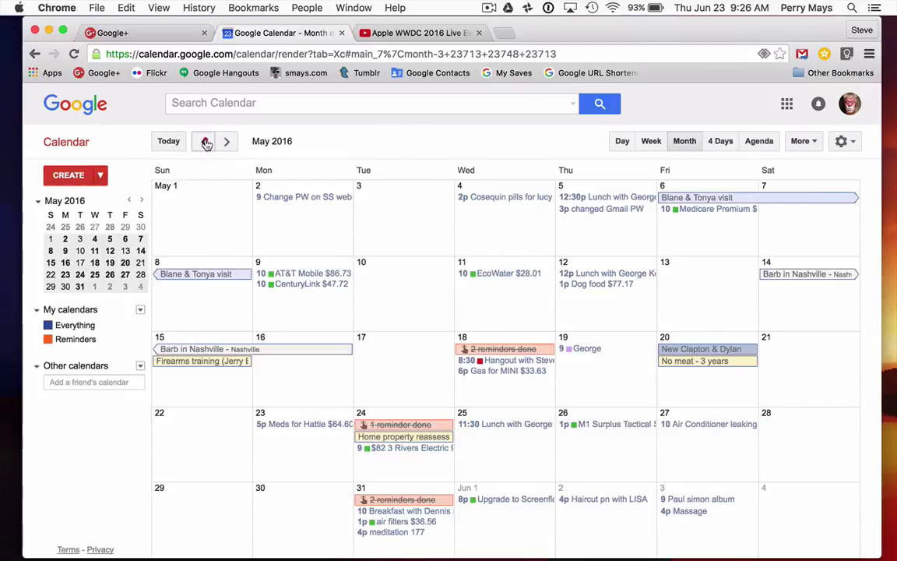
click(205, 142)
click(206, 142)
click(205, 142)
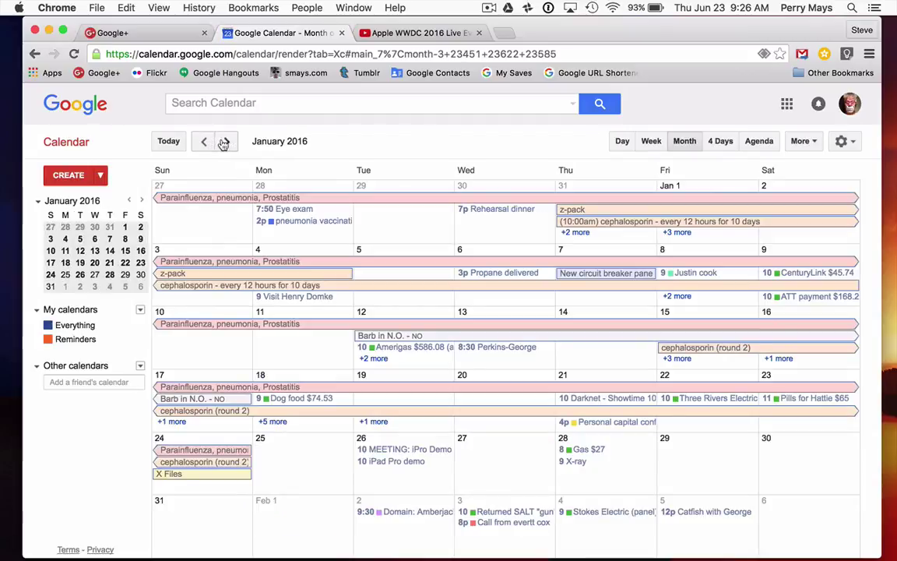
click(225, 141)
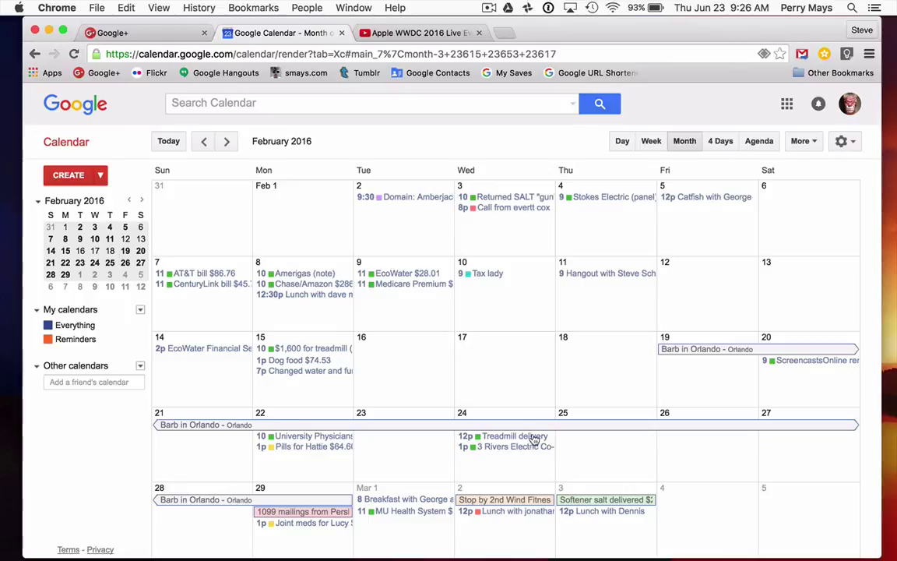
click(534, 437)
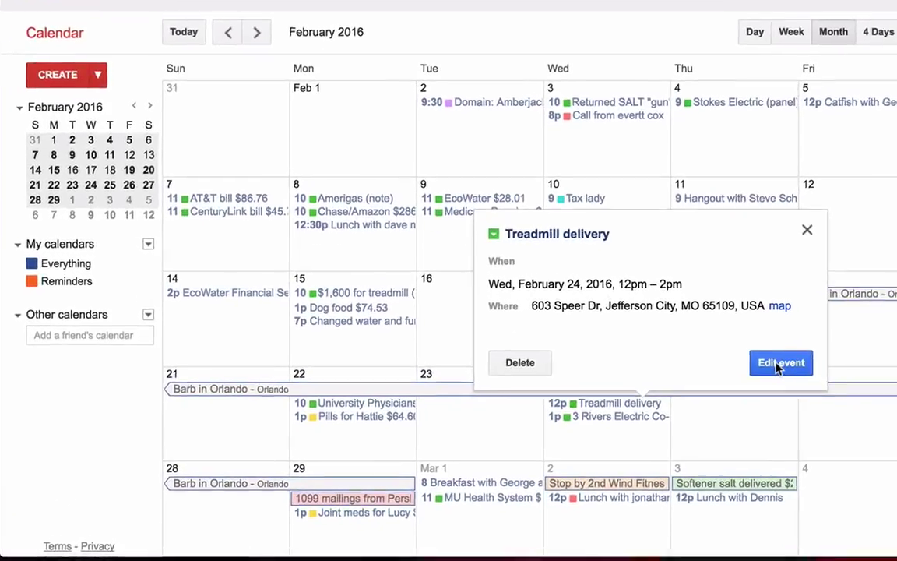
click(642, 403)
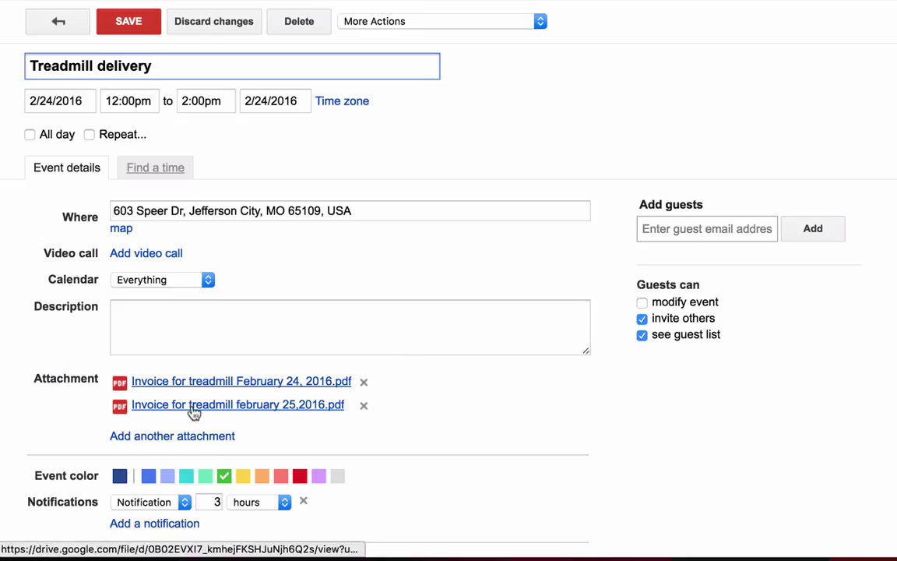
click(248, 383)
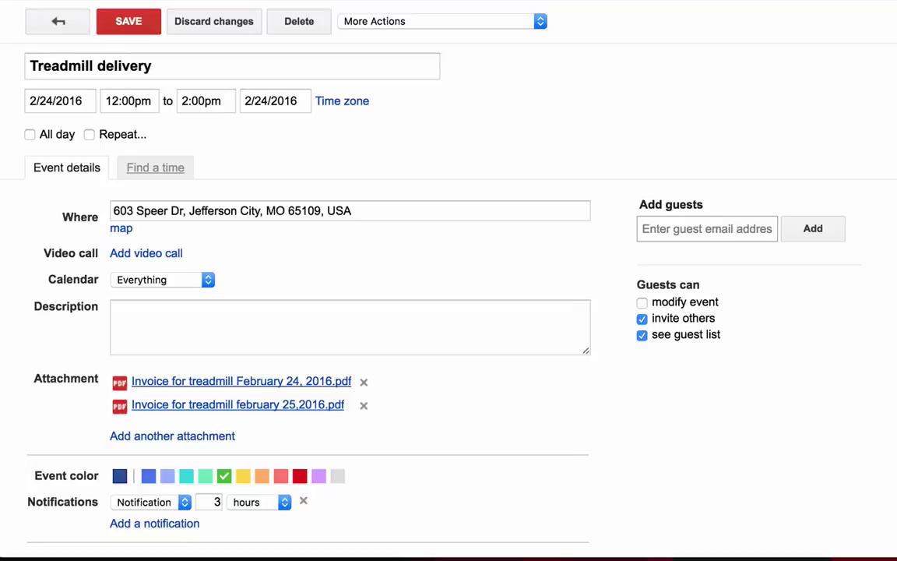
Preview the March 2016 New battery for MINI event's Kwik Kar invoice, then return to the month grid.
click(61, 16)
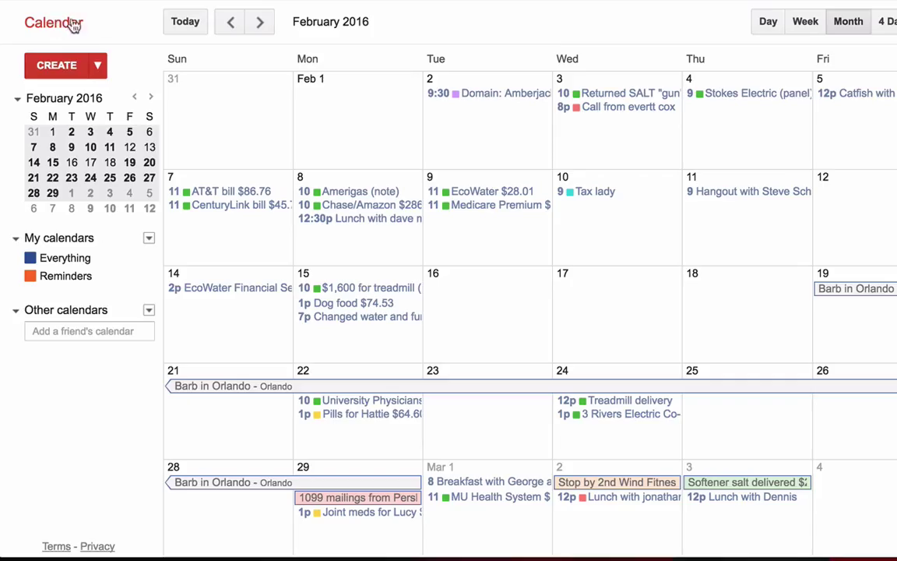
click(260, 22)
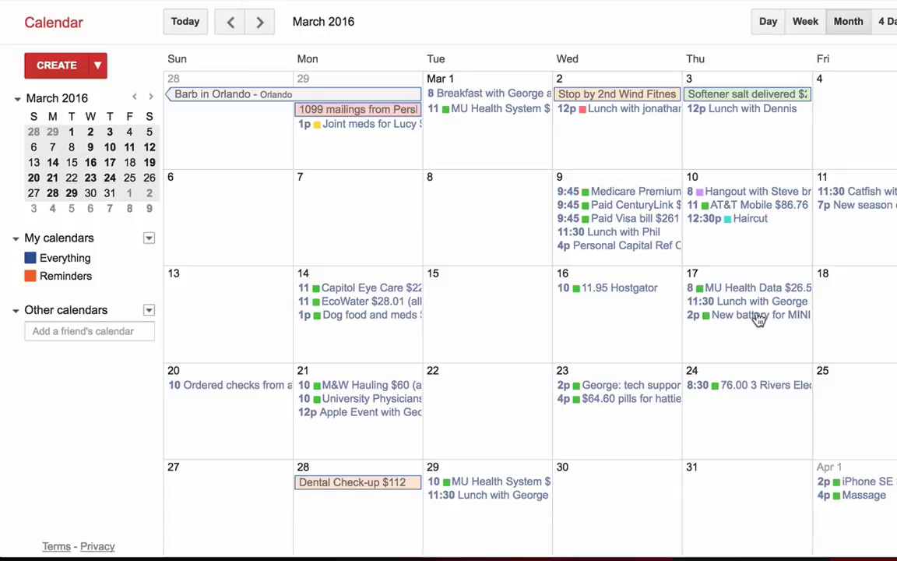
click(758, 316)
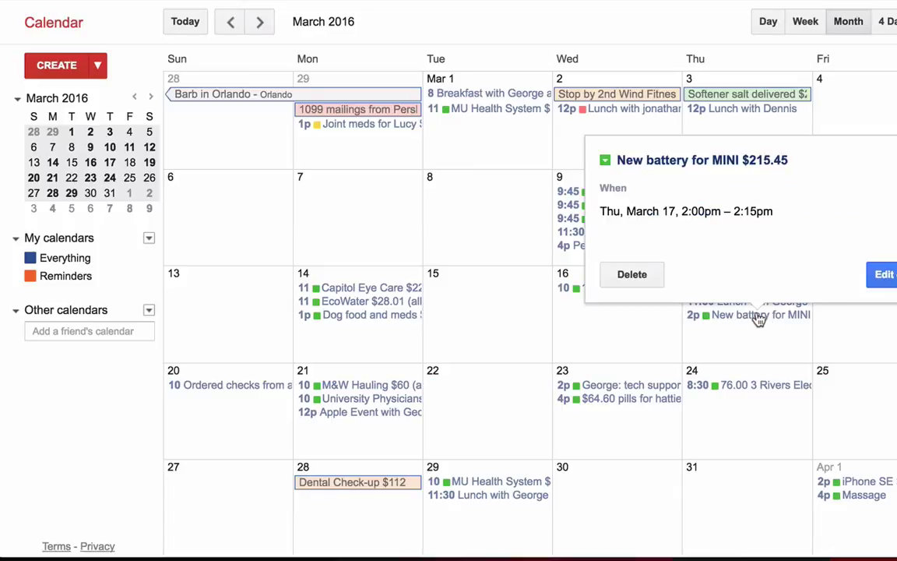
click(888, 275)
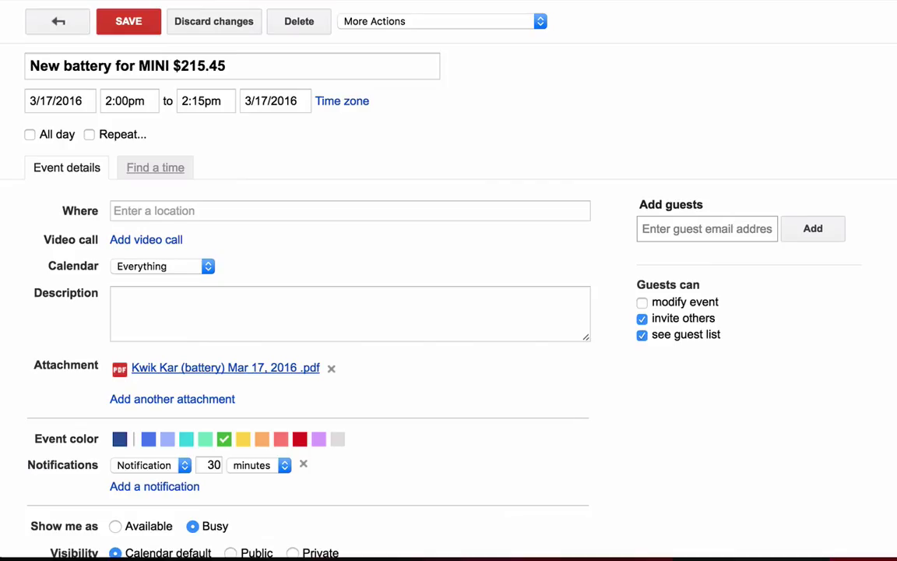
click(58, 21)
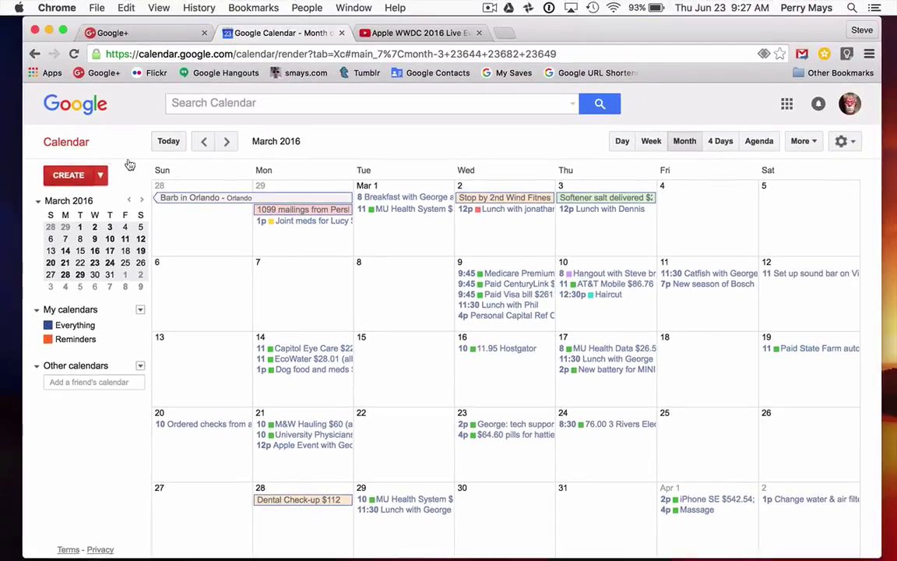
Return to June 2016, review June 23's three reminders, then June 9's bill reminders.
click(176, 141)
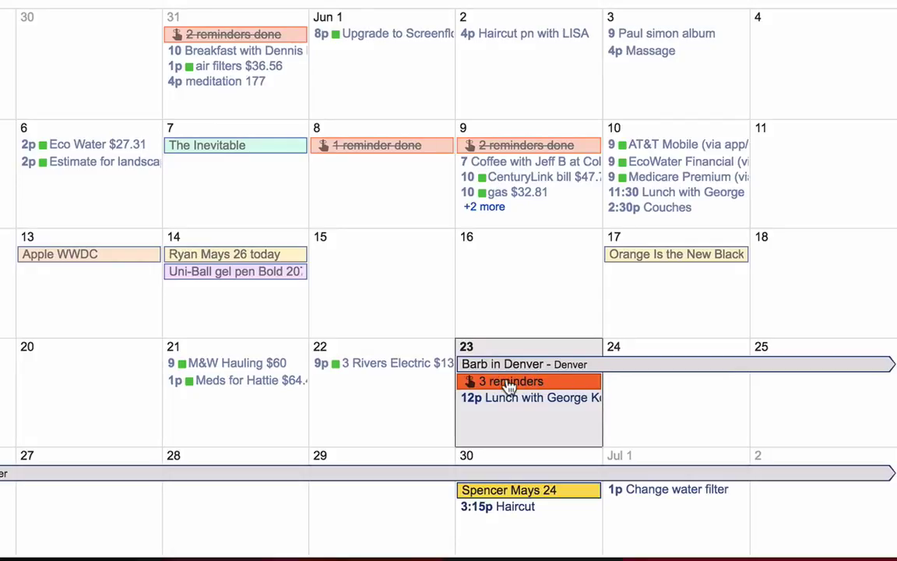
click(566, 387)
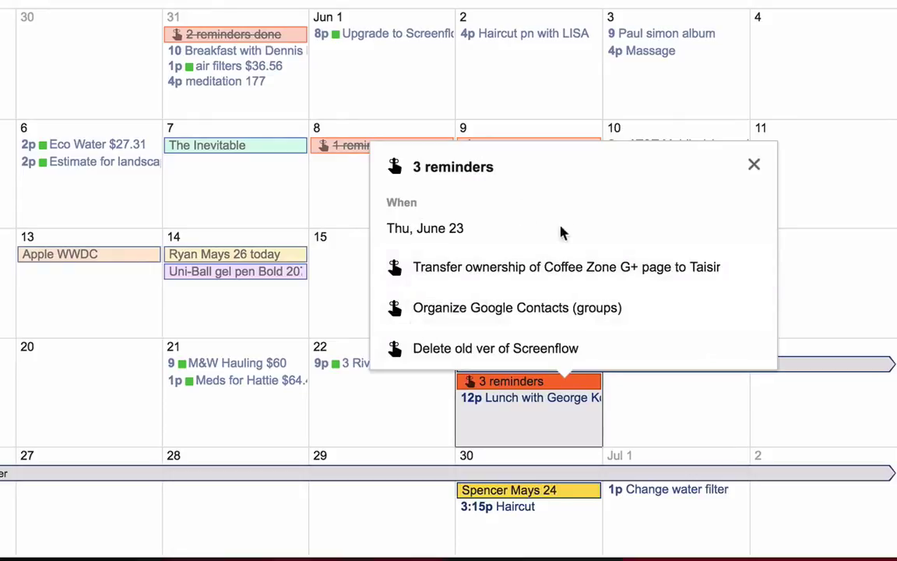
mouse_move(526, 308)
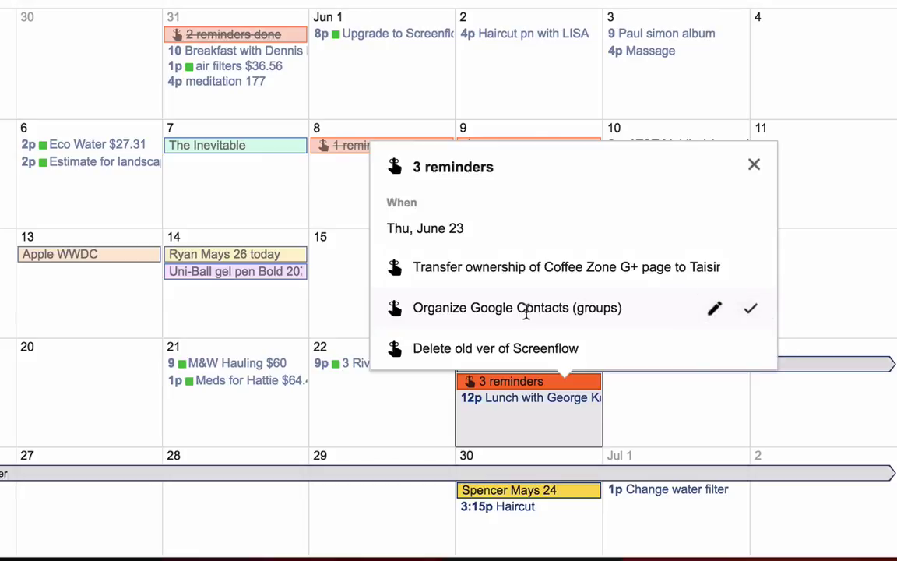
click(754, 164)
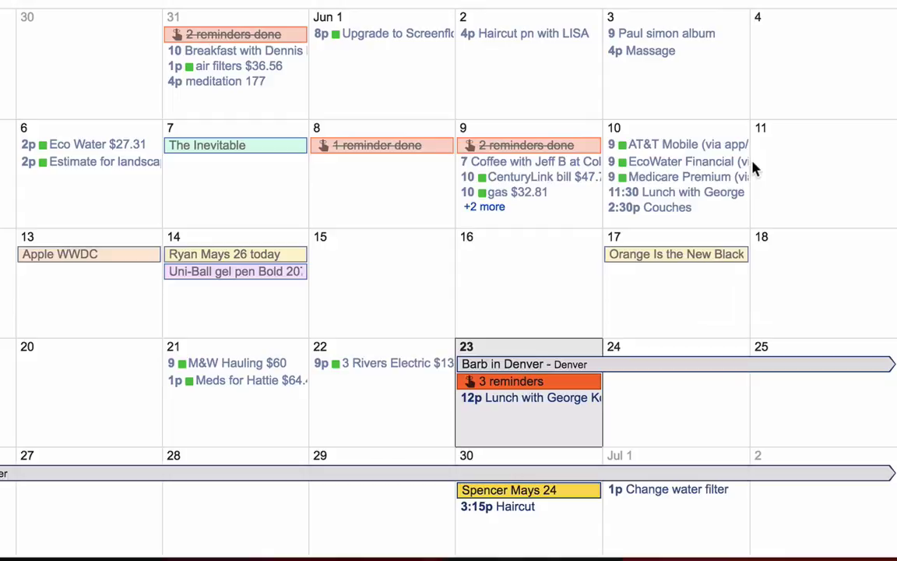
click(586, 149)
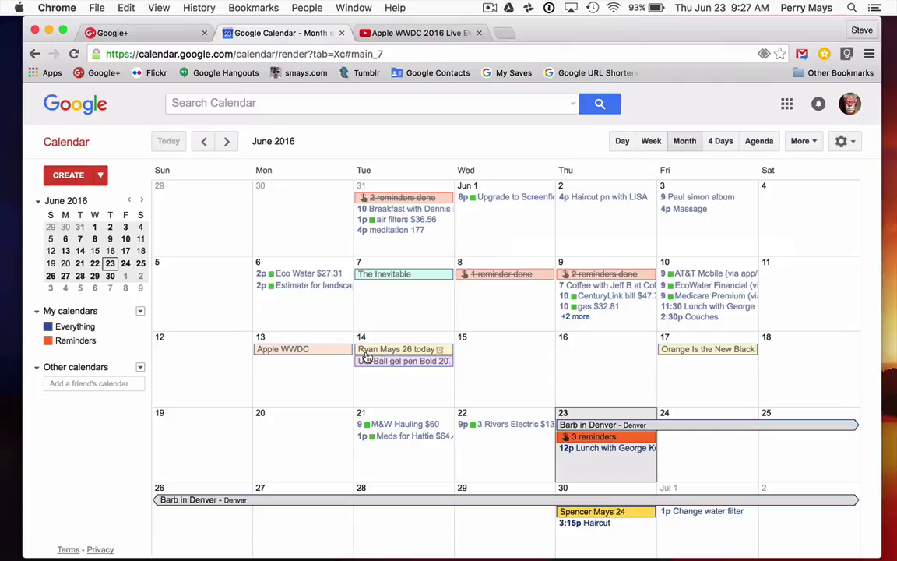
Enable the Jump to date lab in Settings > Labs and save the change.
click(853, 141)
click(746, 256)
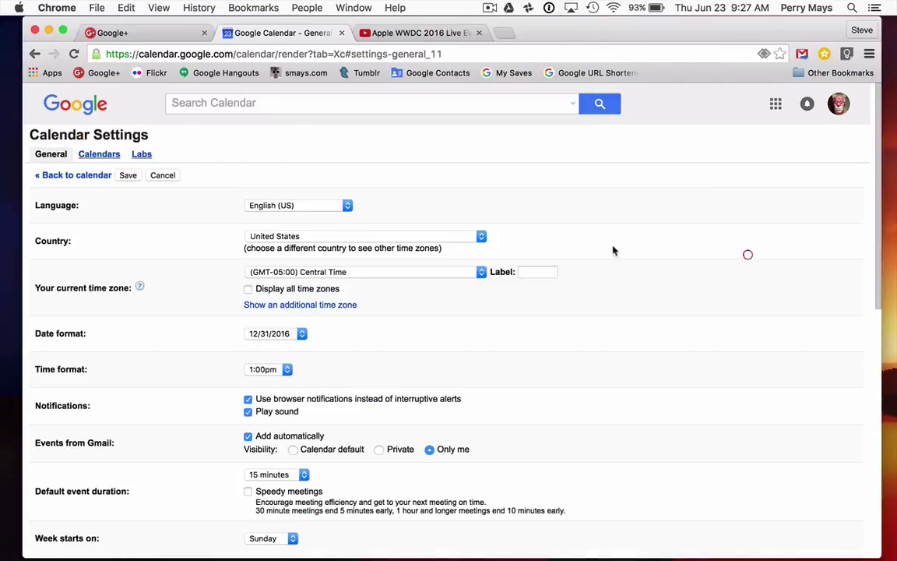
click(141, 154)
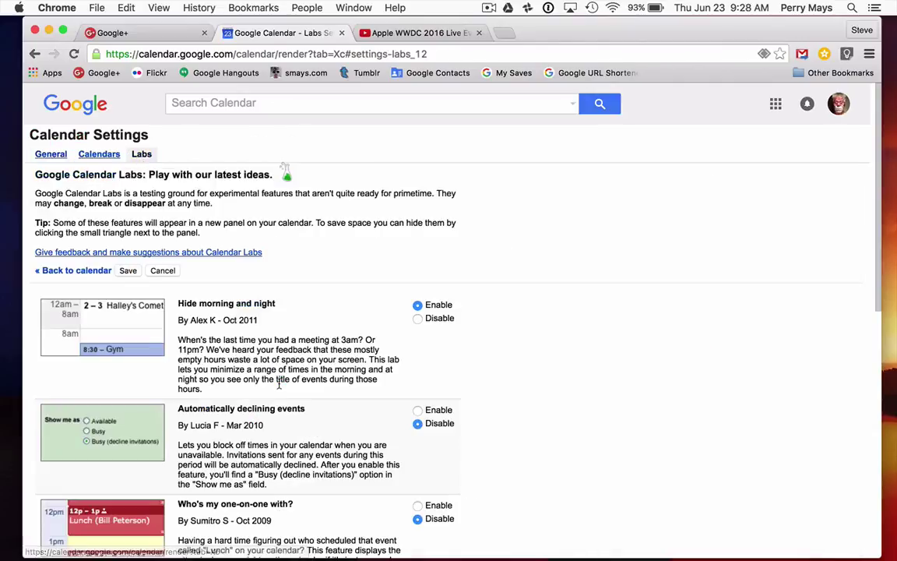
scroll(278, 383, down, 15)
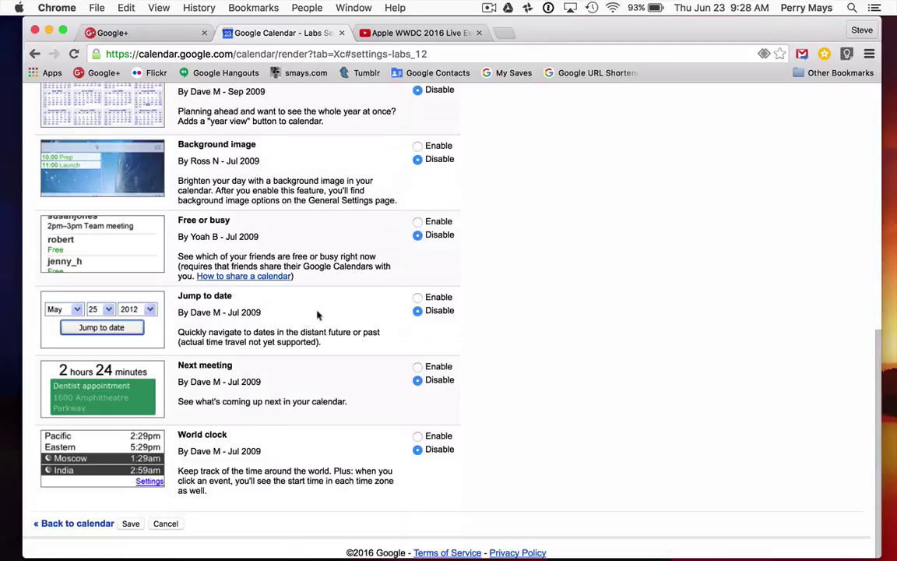
click(419, 297)
click(130, 523)
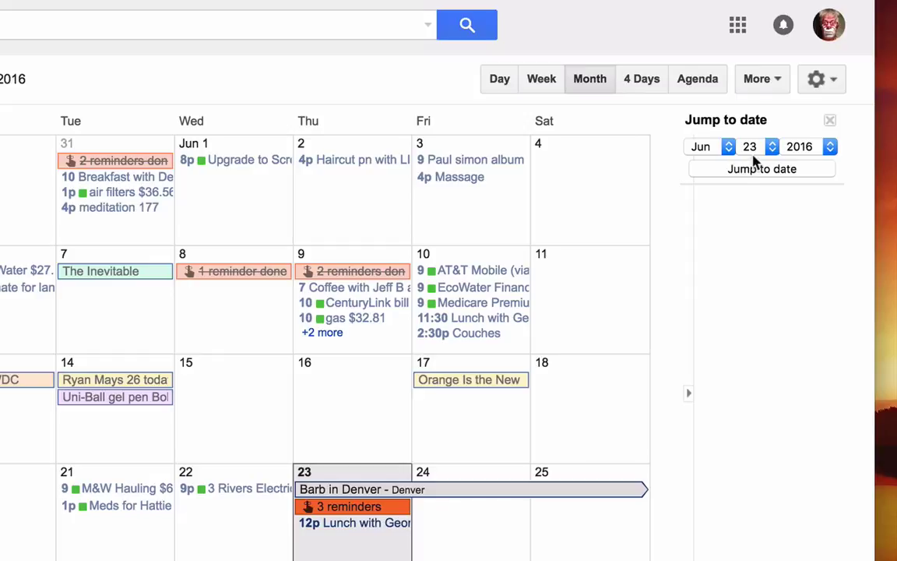
Jump the calendar to May 1984 with the Jump to date tool.
click(816, 151)
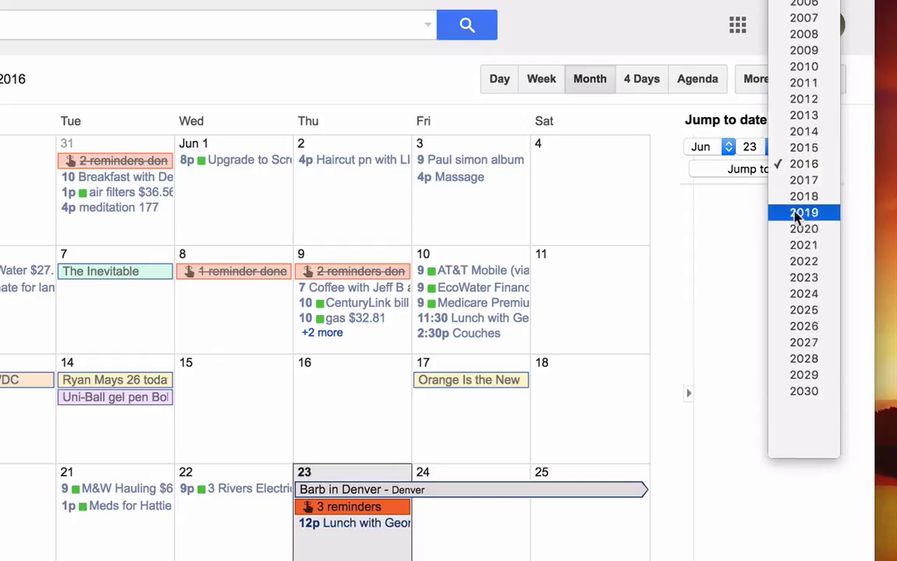
scroll(799, 216, up, 5)
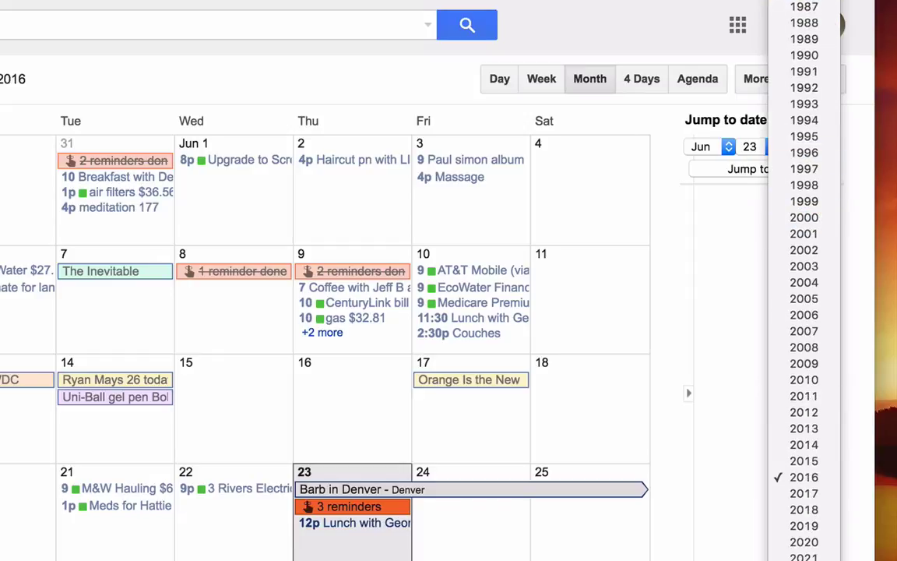
scroll(804, 217, up, 2)
click(804, 62)
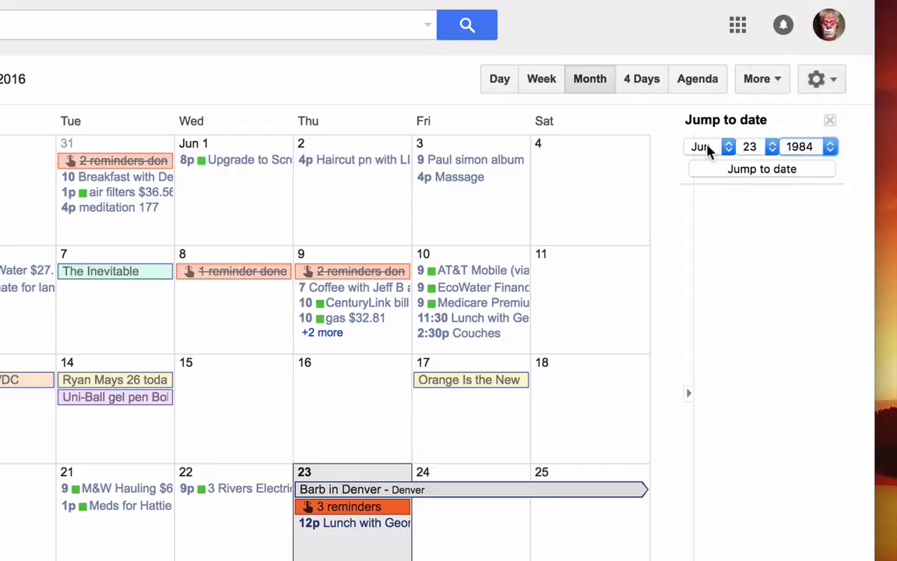
click(708, 148)
click(704, 128)
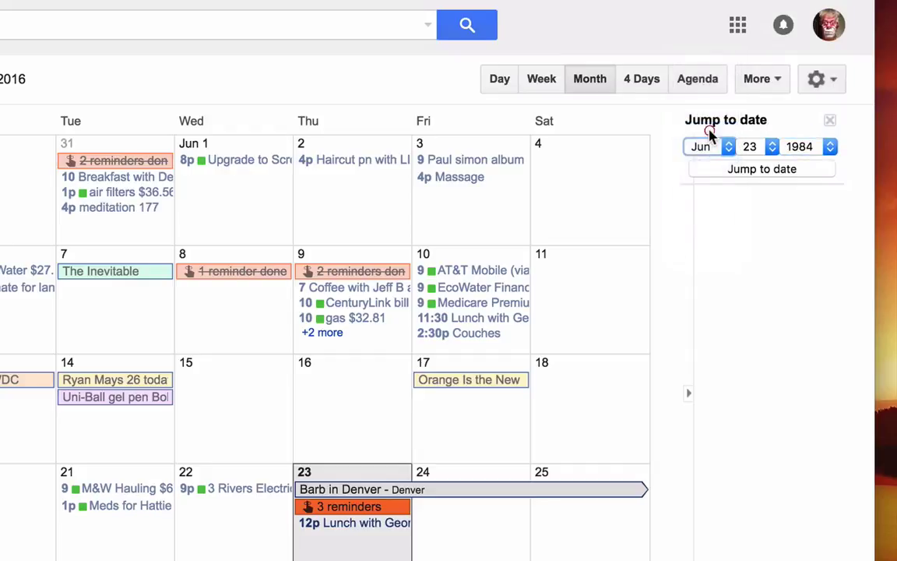
click(791, 172)
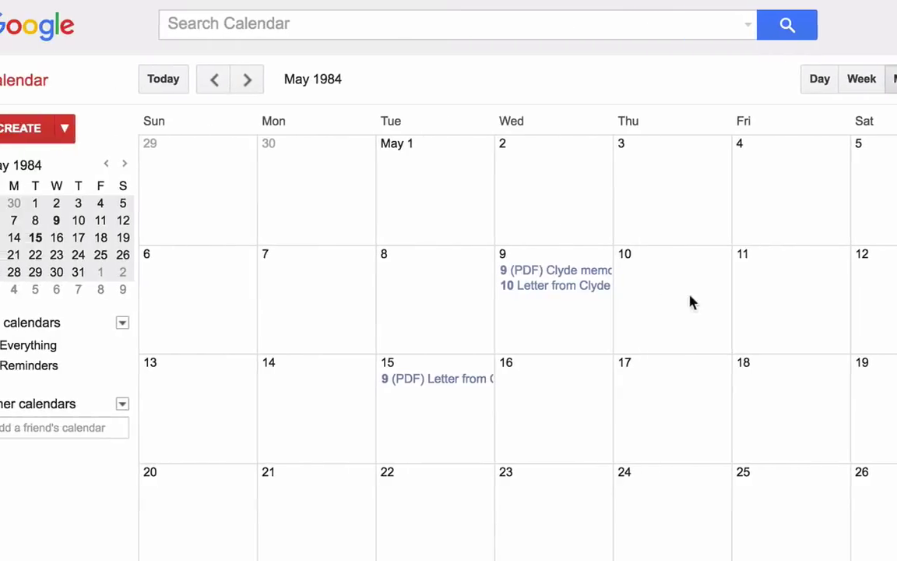
Open the May 15 '(PDF) Letter from Clyde' event and preview its attached memo PDF.
click(457, 378)
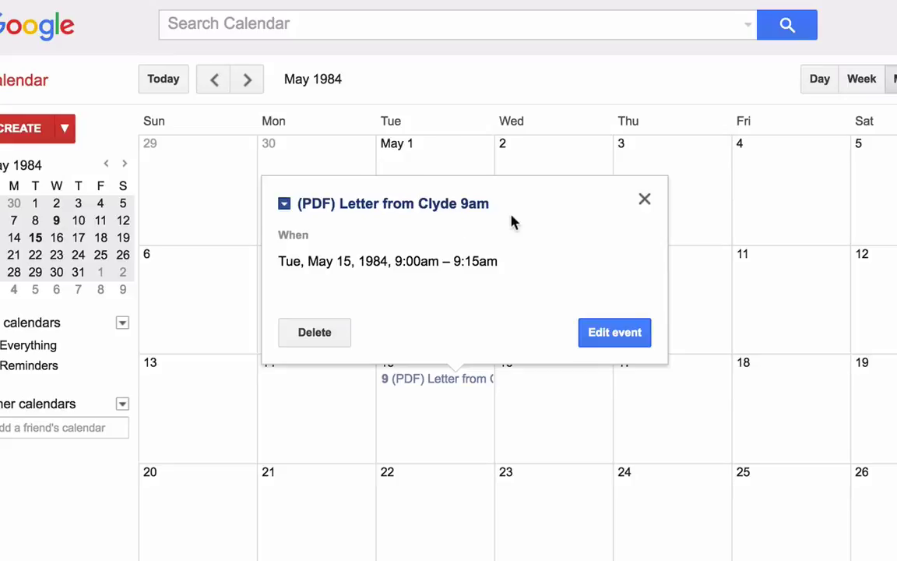
click(618, 337)
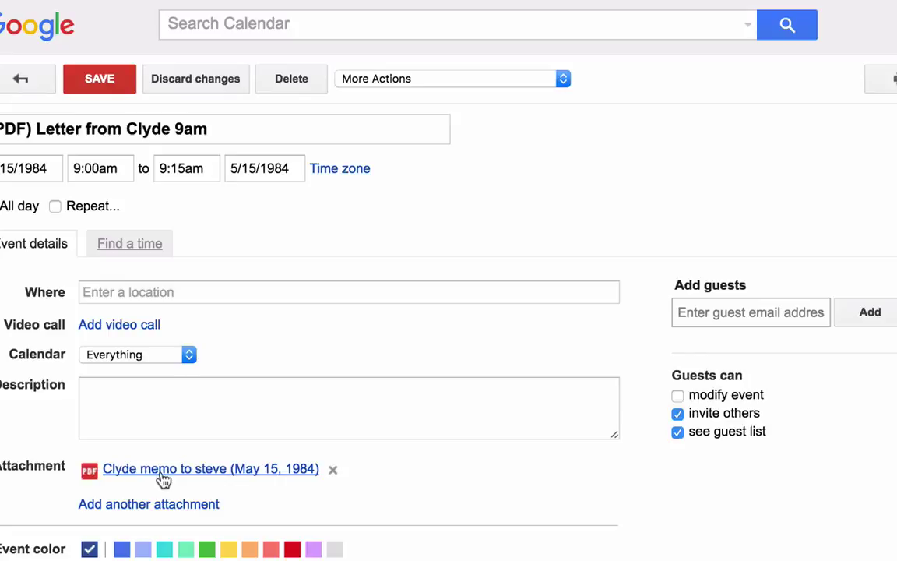
click(207, 470)
Go back to May 1984, then jump ahead to May 1994.
click(100, 79)
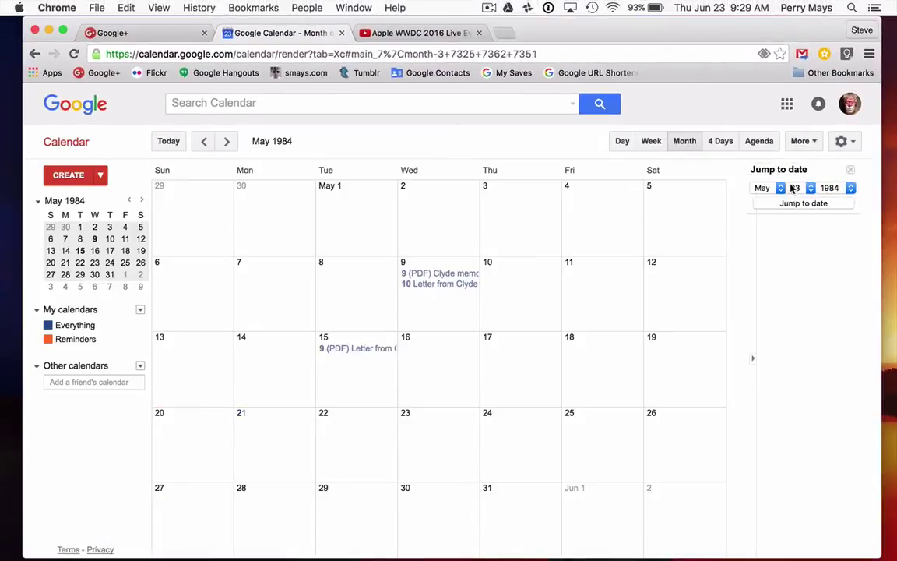
click(830, 188)
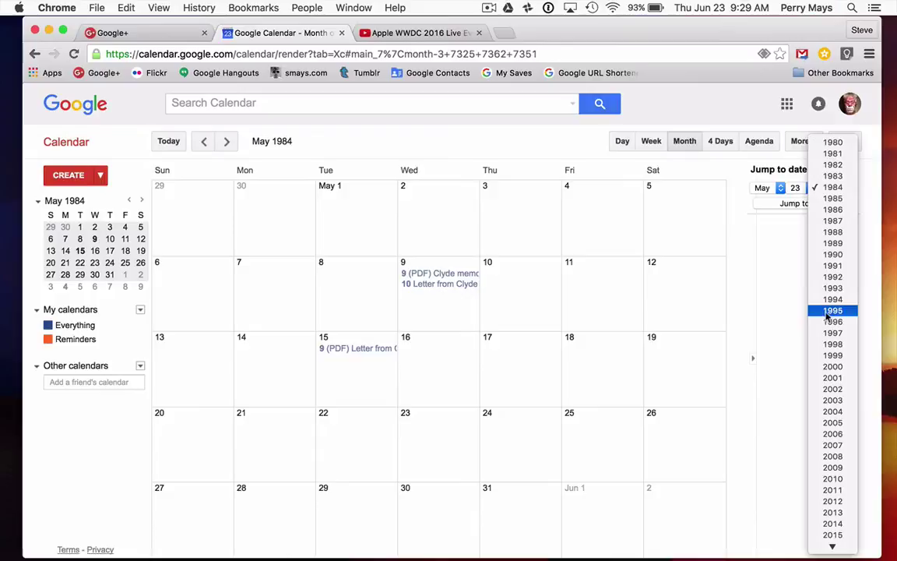
click(831, 299)
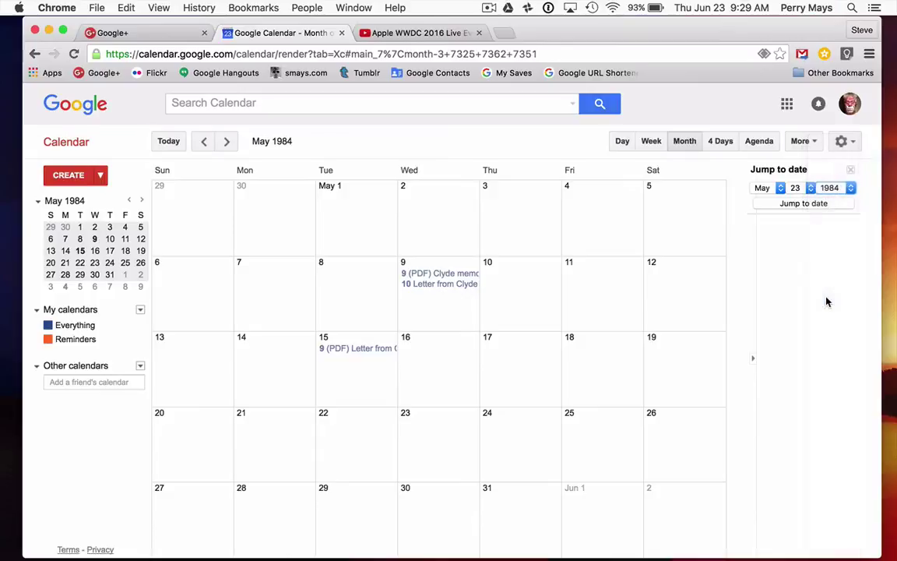
click(804, 203)
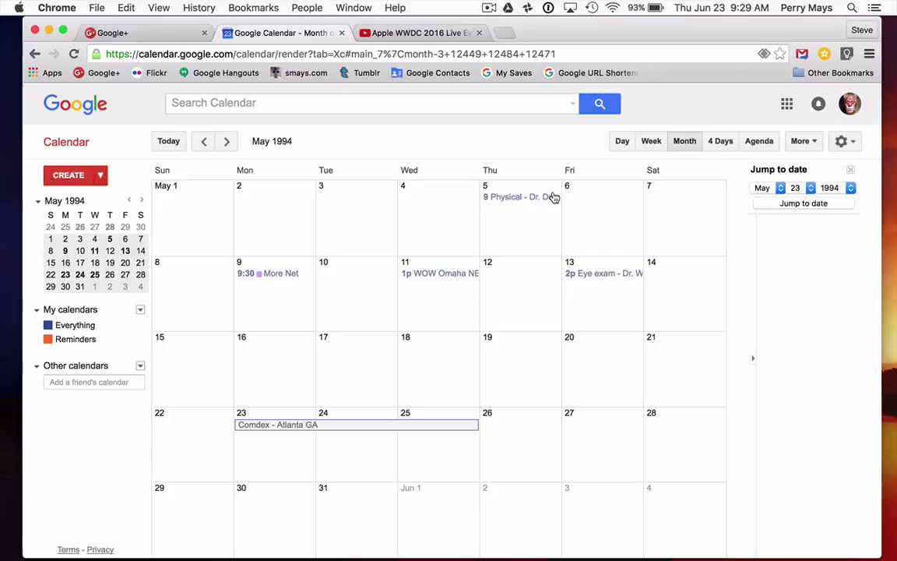
click(168, 140)
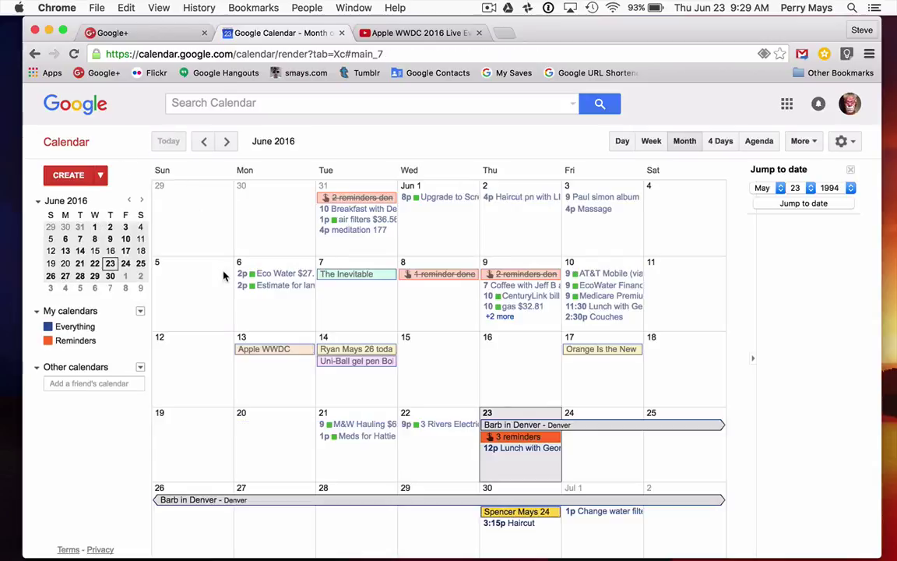